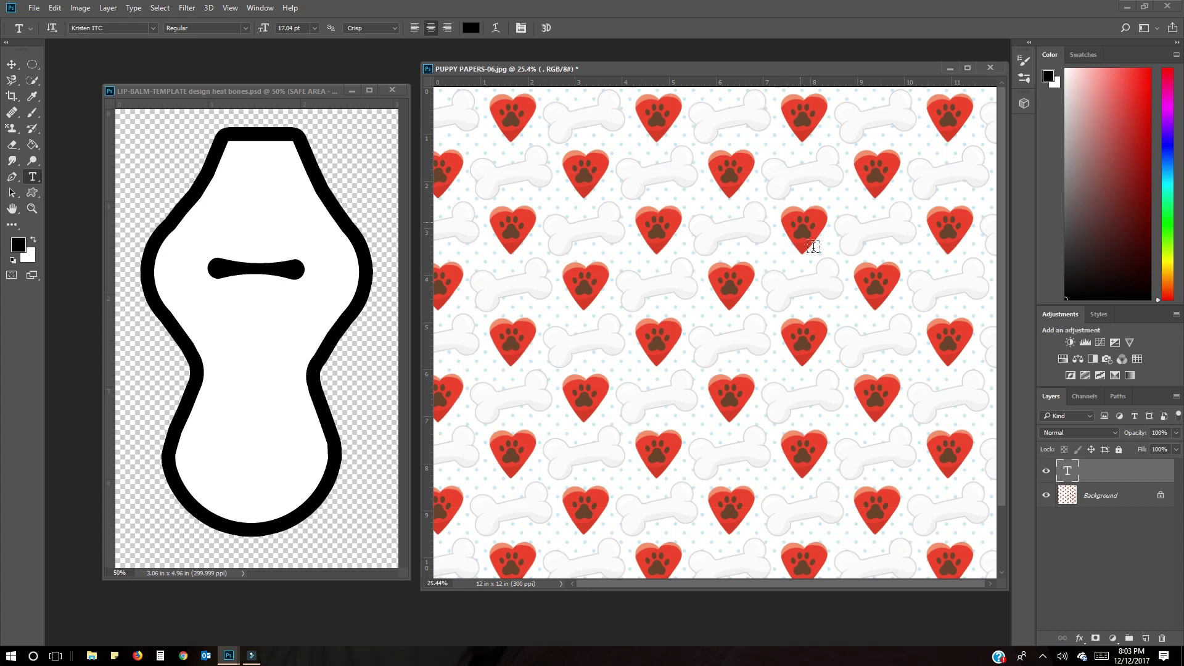
- Add the text "Be Mine" on the second bone in the third row of the puppy paper
{"action": "key", "text": "Escape"}
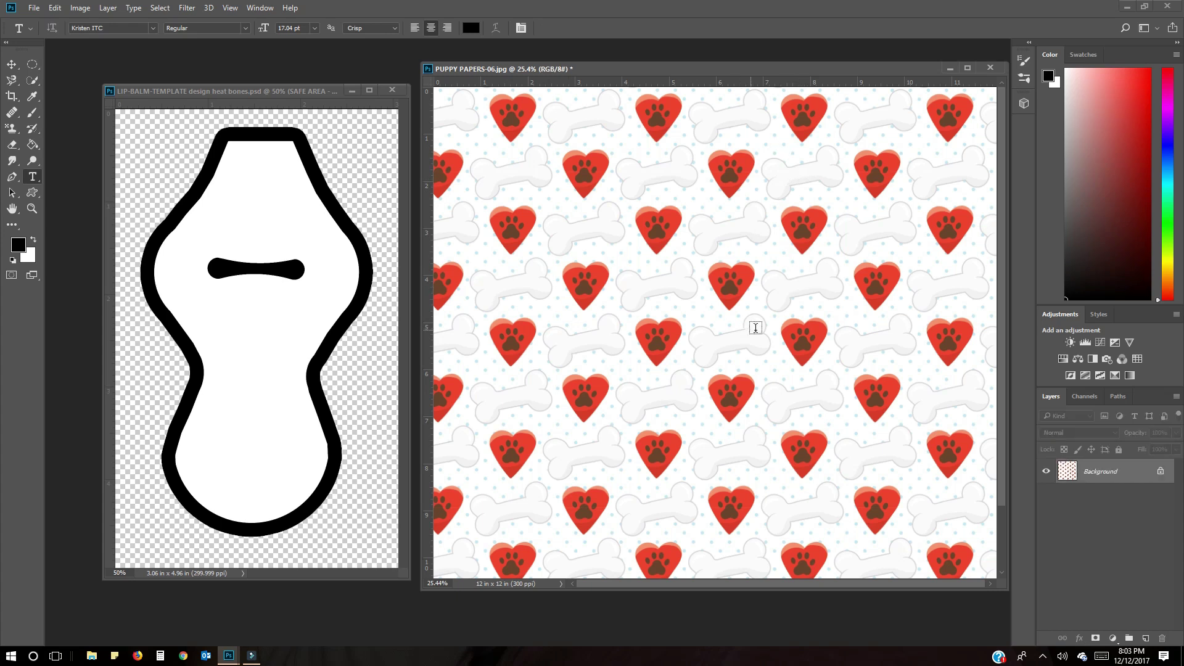
{"action": "left_click", "coordinate": [33, 177]}
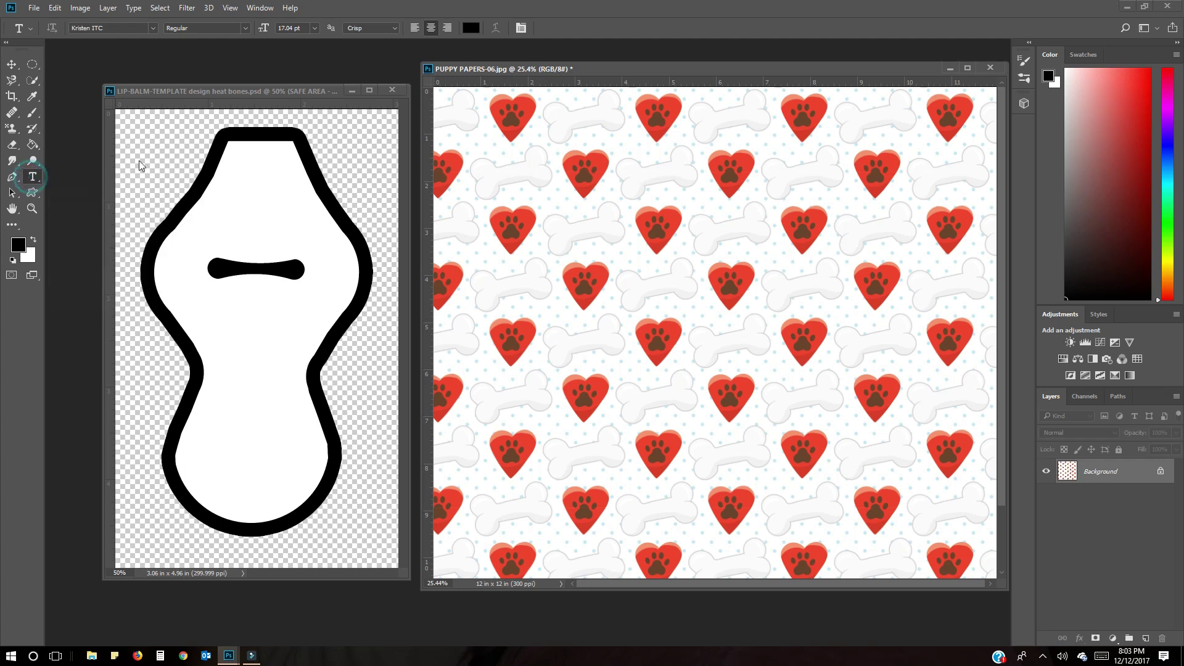
{"action": "left_click", "coordinate": [582, 232]}
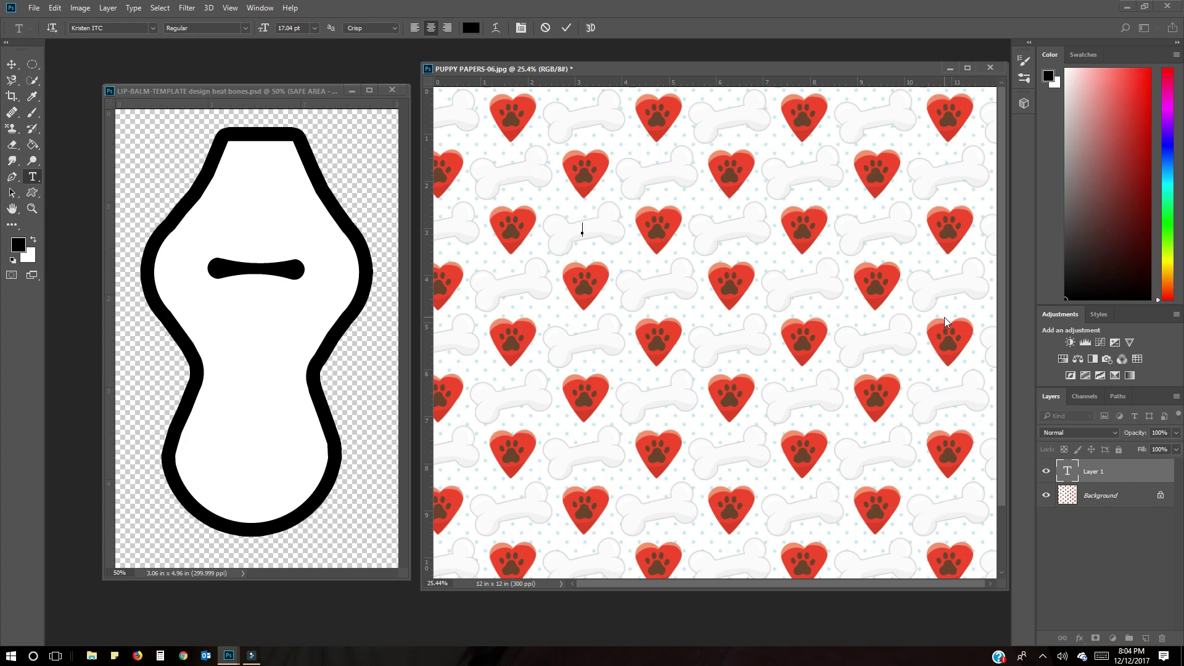
{"action": "type", "text": "Be Mine"}
{"action": "left_click", "coordinate": [567, 28]}
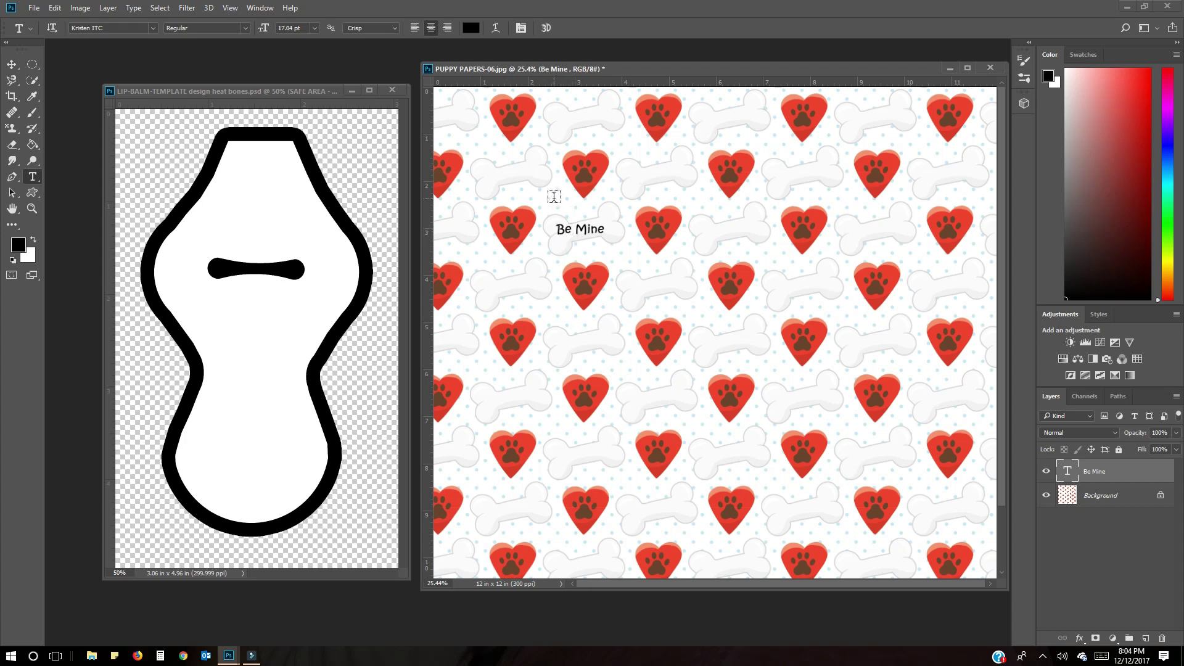
- Set the "Be Mine" text to the Kristen ITC font and shift it slightly toward the middle of the bone
{"action": "left_click_drag", "start_coordinate": [557, 229], "coordinate": [607, 230]}
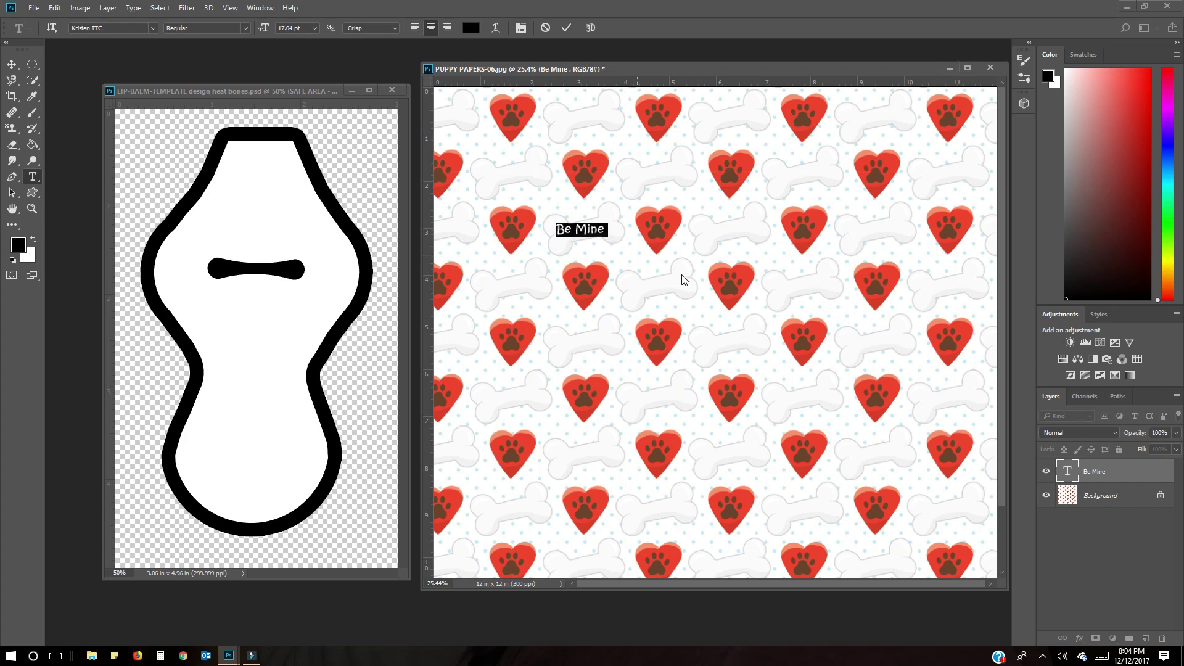
{"action": "left_click", "coordinate": [152, 31]}
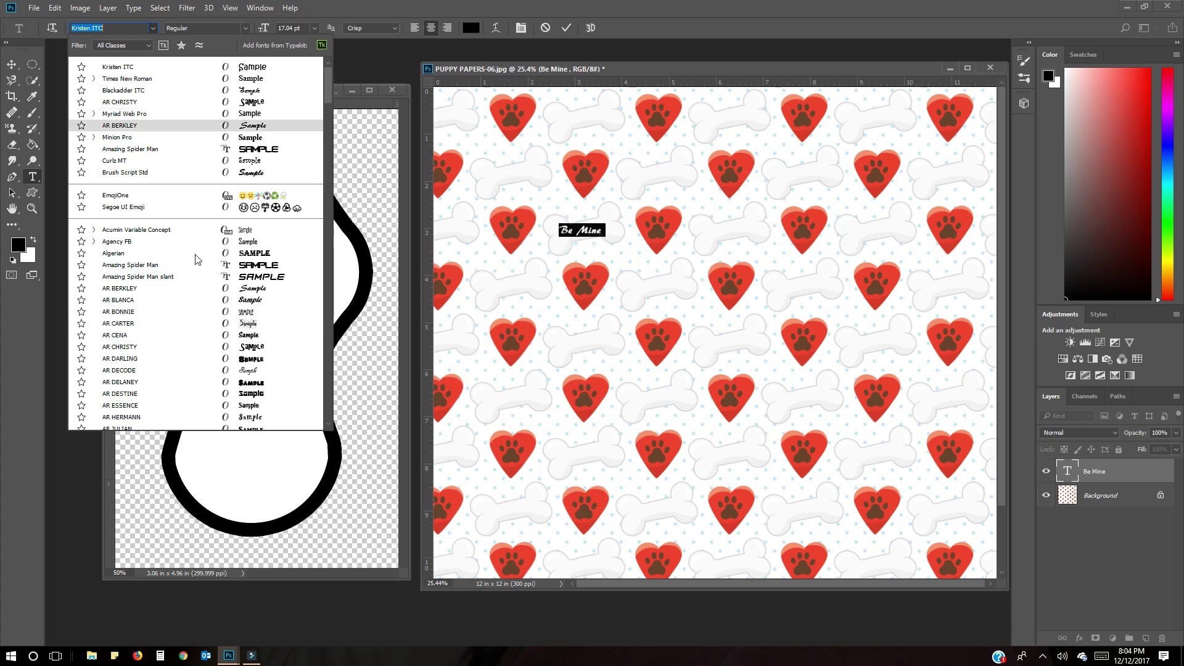
{"action": "left_click", "coordinate": [139, 68]}
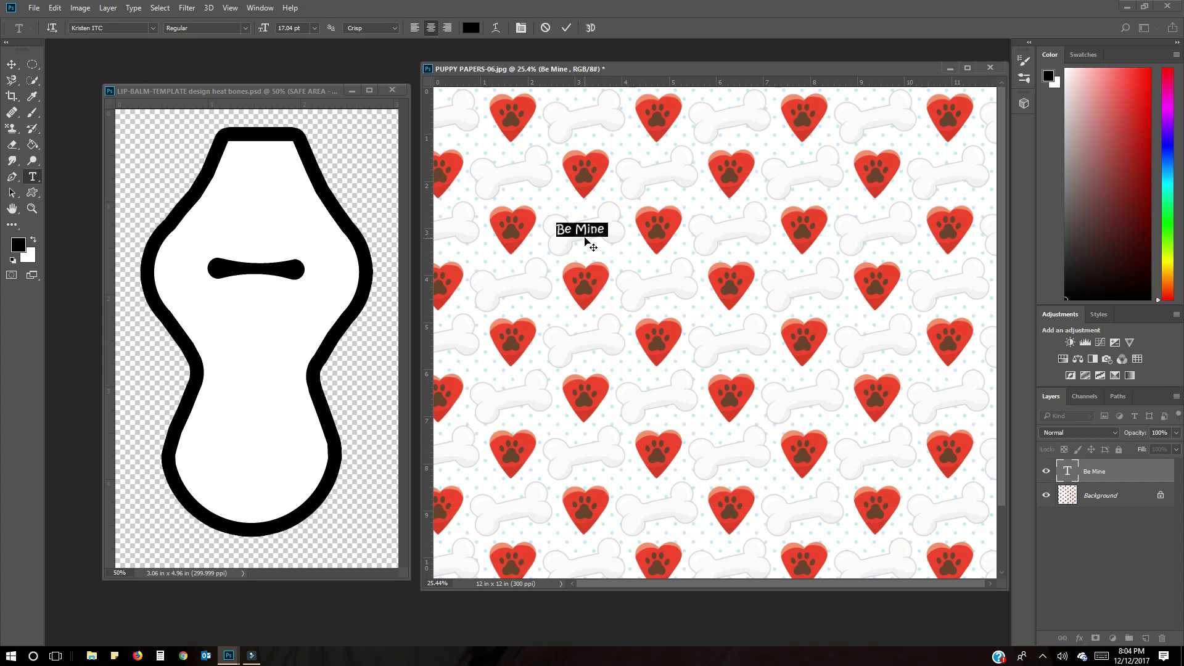
{"action": "mouse_move", "coordinate": [585, 238]}
{"action": "left_mouse_down"}
{"action": "mouse_move", "coordinate": [596, 240]}
{"action": "mouse_move", "coordinate": [583, 254]}
{"action": "mouse_move", "coordinate": [632, 266]}
{"action": "mouse_move", "coordinate": [593, 227]}
{"action": "mouse_move", "coordinate": [588, 239]}
{"action": "left_mouse_up"}
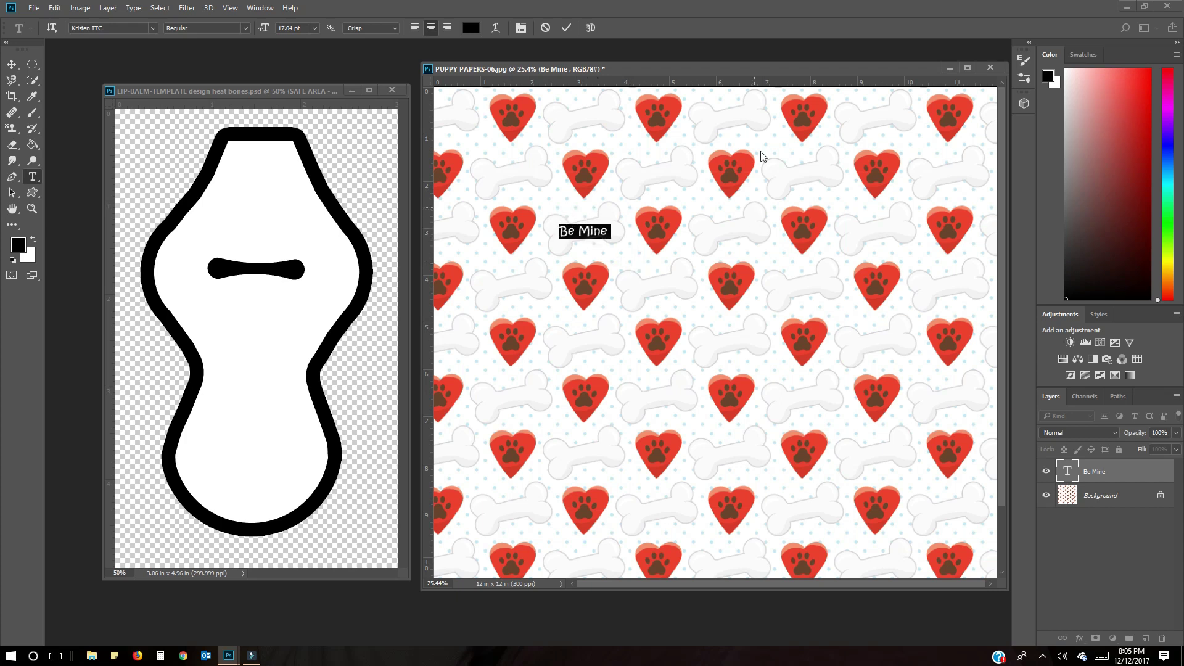
{"action": "left_click", "coordinate": [566, 29]}
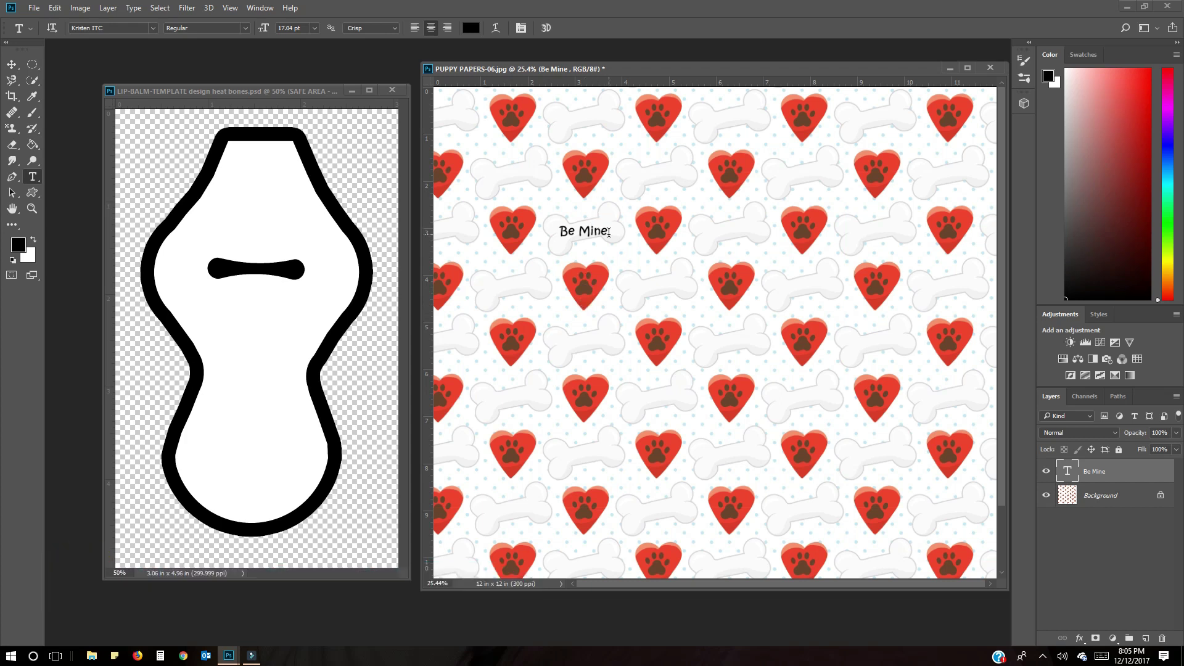
- Set the foreground color to the darker red d3372b sampled from one of the hearts
{"action": "left_click", "coordinate": [589, 231]}
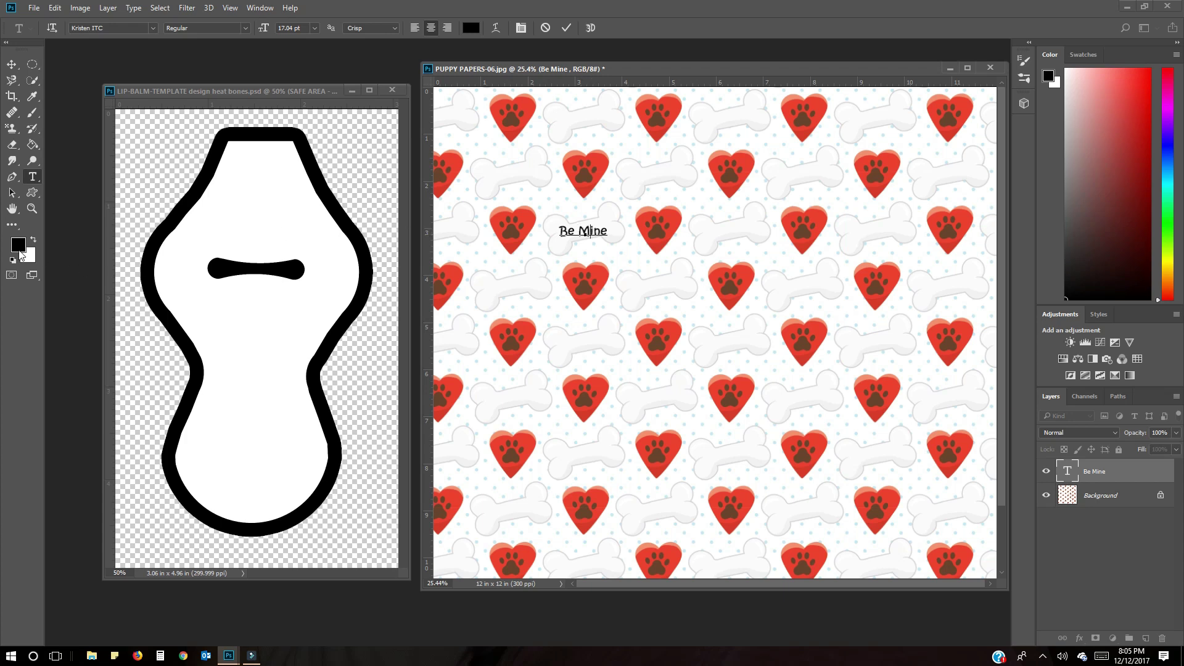
{"action": "left_click", "coordinate": [18, 246]}
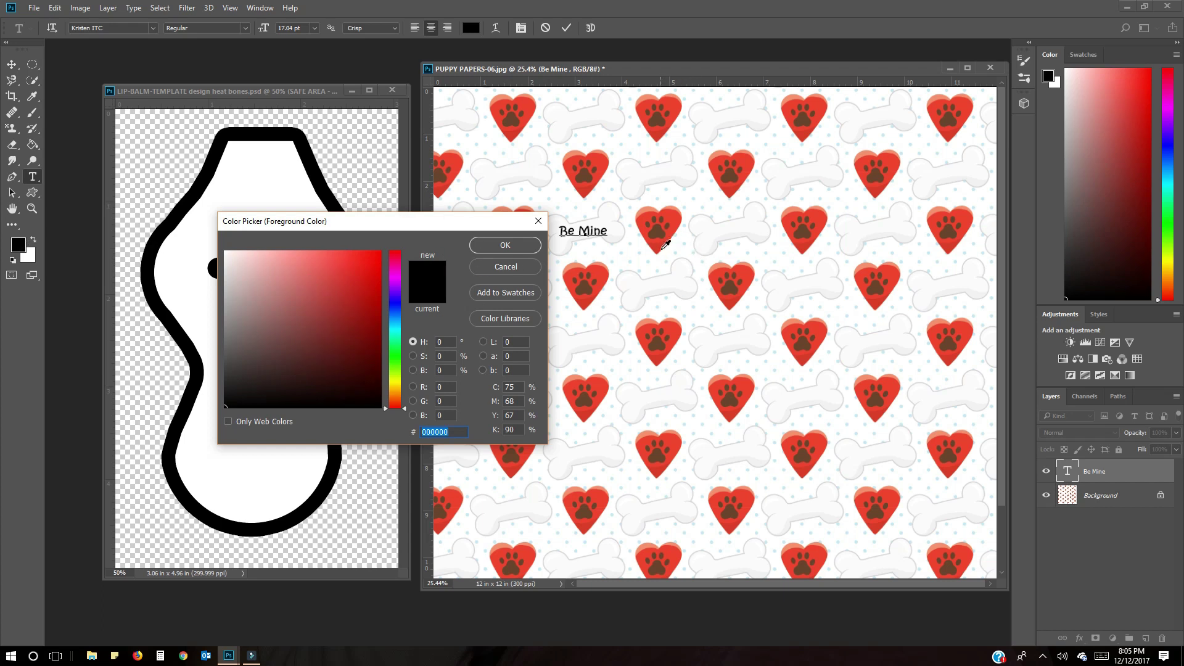
{"action": "left_click", "coordinate": [671, 174]}
{"action": "left_click", "coordinate": [657, 223]}
{"action": "left_click", "coordinate": [753, 223]}
{"action": "left_click", "coordinate": [791, 220]}
{"action": "left_click", "coordinate": [901, 222]}
{"action": "left_click", "coordinate": [877, 172]}
{"action": "left_click", "coordinate": [796, 101]}
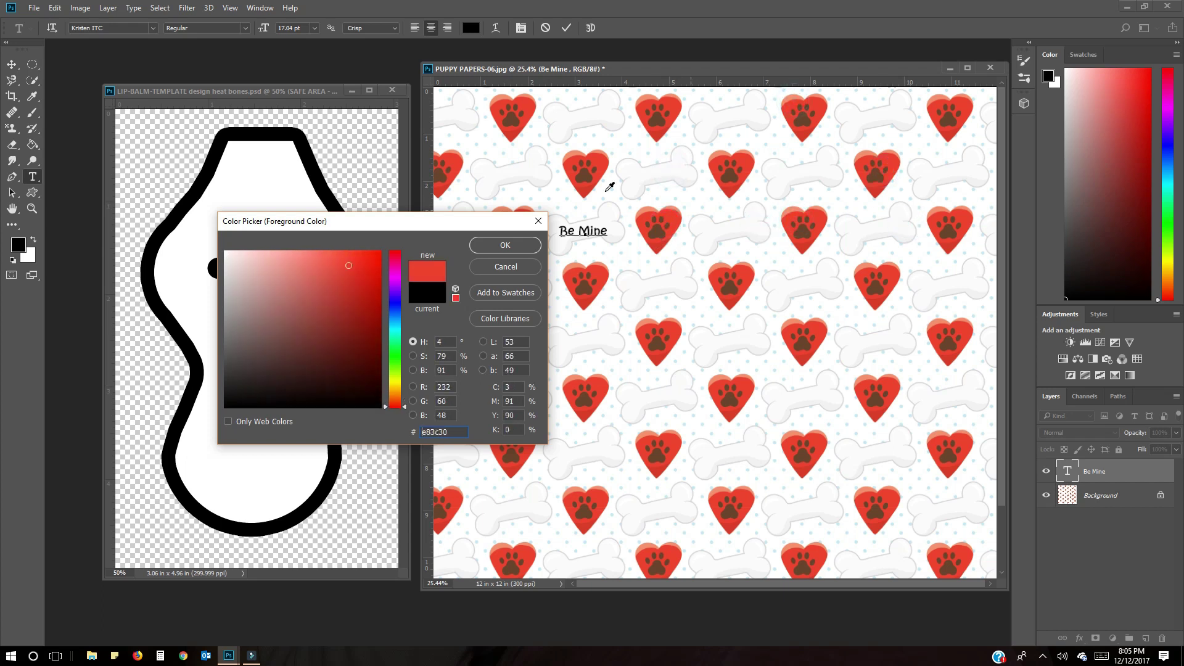
{"action": "left_click", "coordinate": [588, 303]}
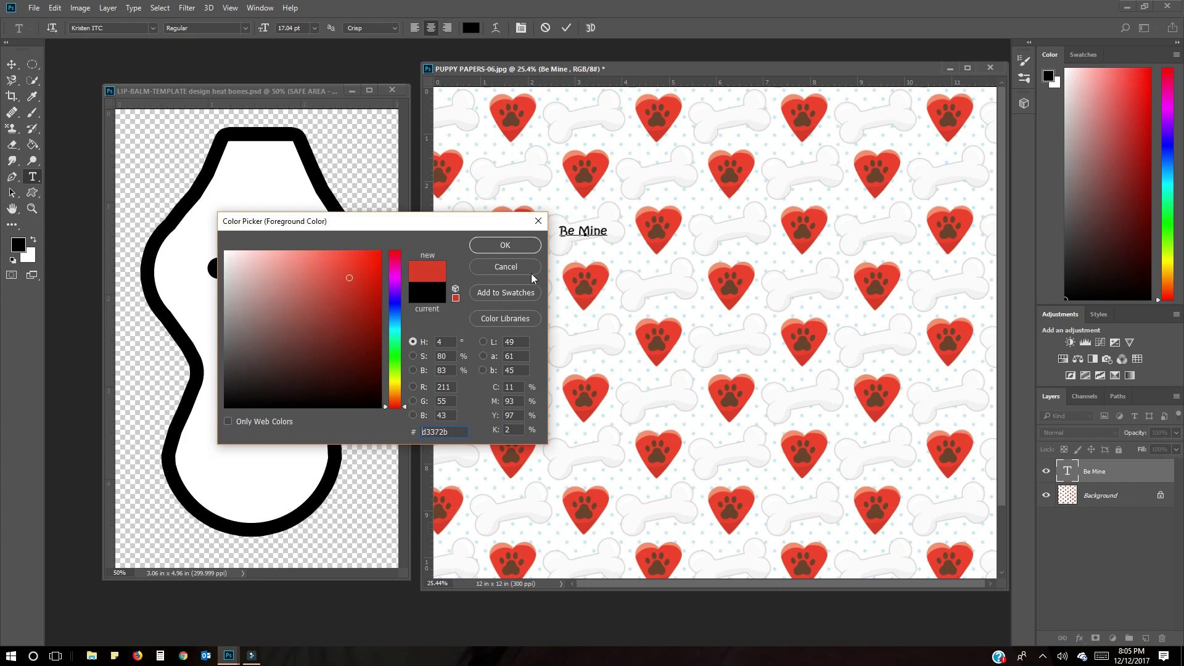
{"action": "left_click", "coordinate": [511, 246]}
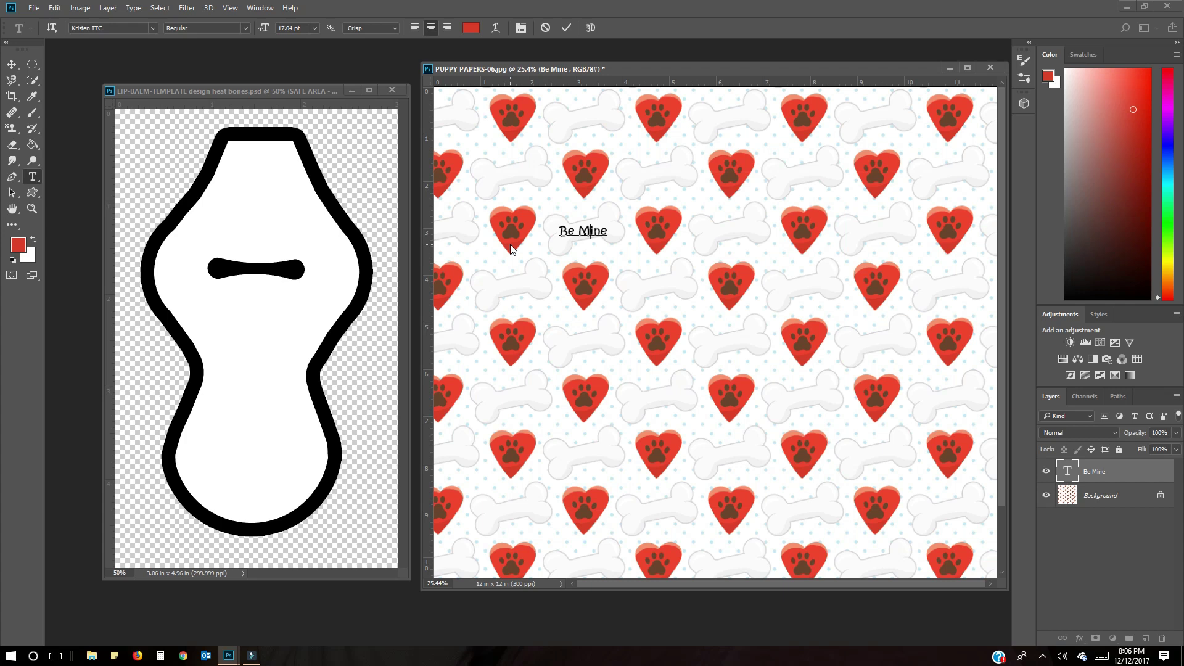
{"action": "left_click", "coordinate": [567, 27]}
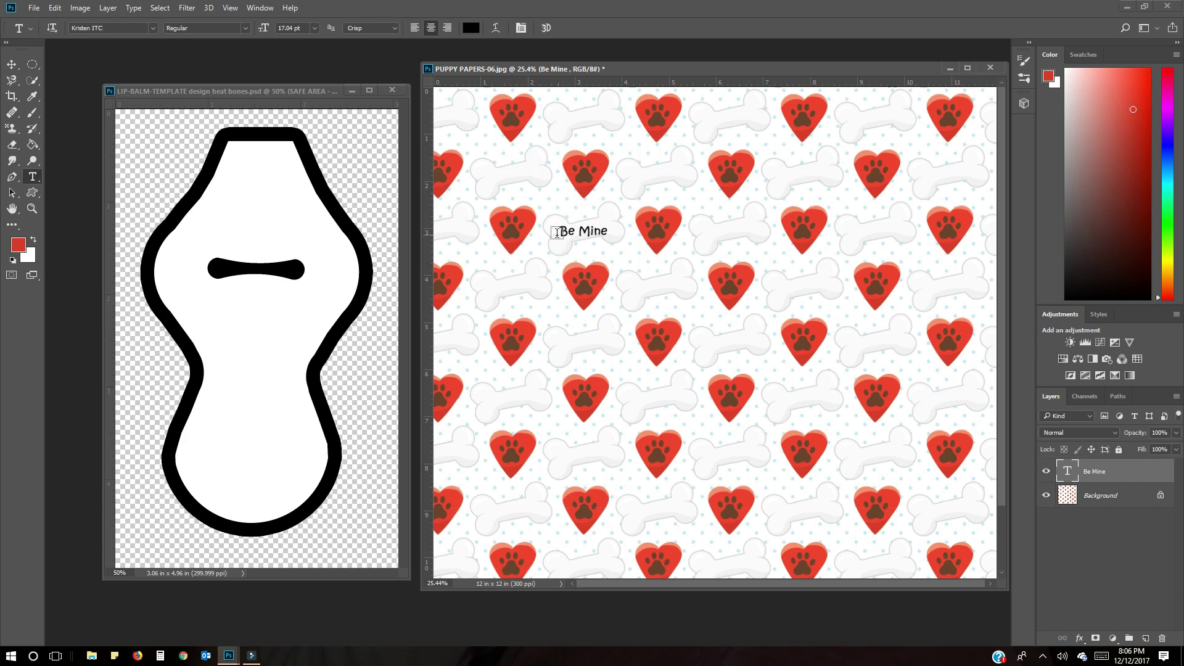
- Recolor all of the "Be Mine" text with the red d3372b
{"action": "left_click", "coordinate": [610, 234]}
{"action": "left_click_drag", "start_coordinate": [609, 234], "coordinate": [558, 235]}
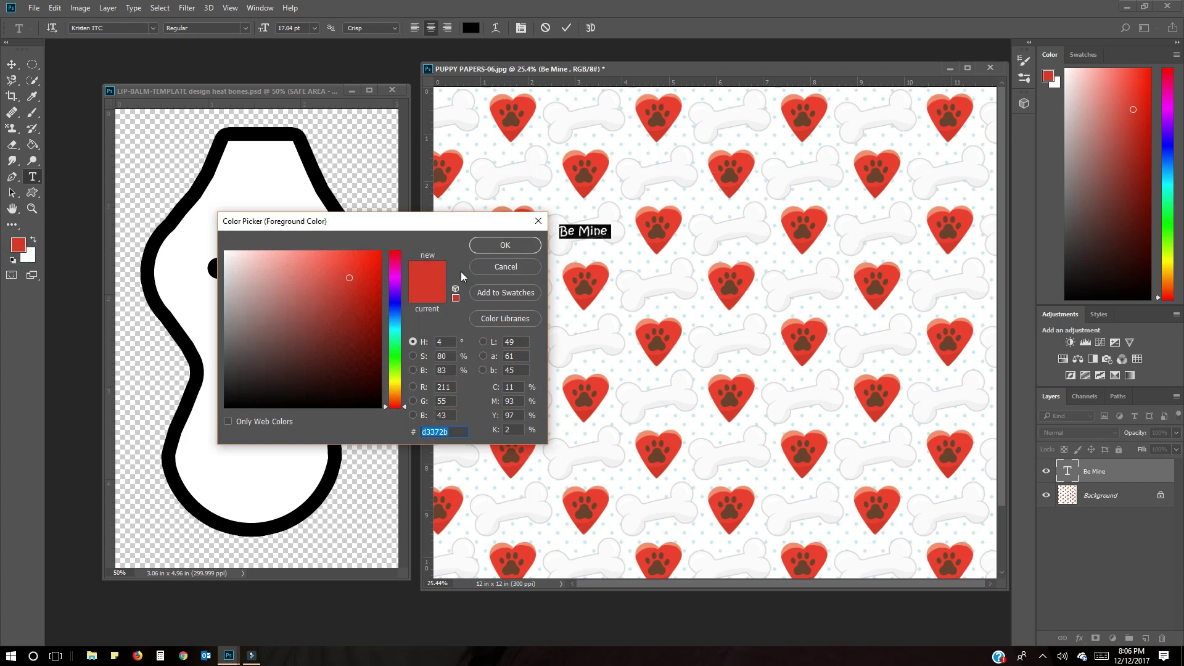
{"action": "left_click", "coordinate": [503, 245]}
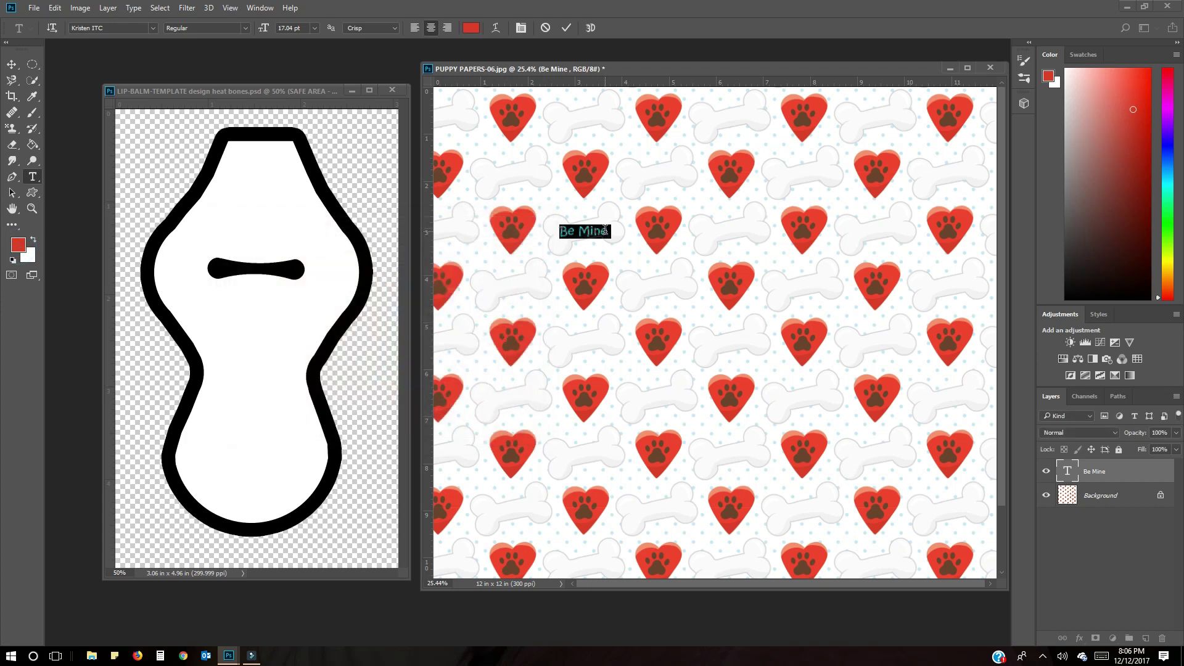
{"action": "left_click", "coordinate": [565, 28]}
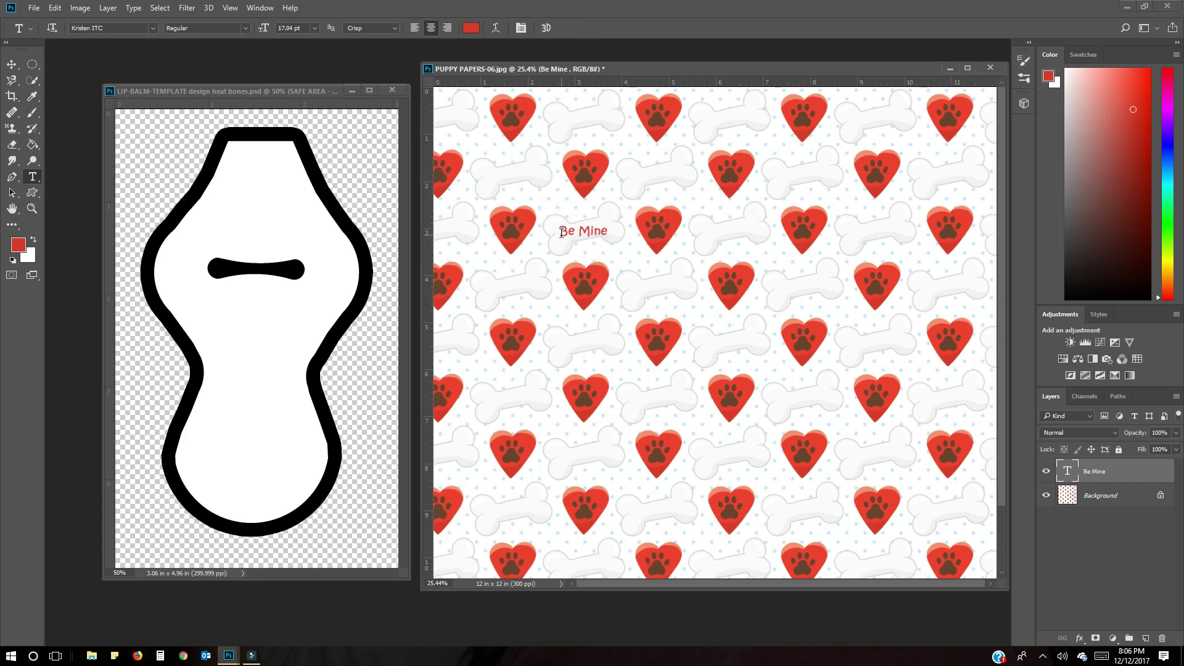
- Rotate the "Be Mine" text about 16° counterclockwise to follow the bone's tilt and shrink it slightly
{"action": "left_click_drag", "start_coordinate": [562, 231], "coordinate": [623, 235]}
{"action": "left_click", "coordinate": [586, 235]}
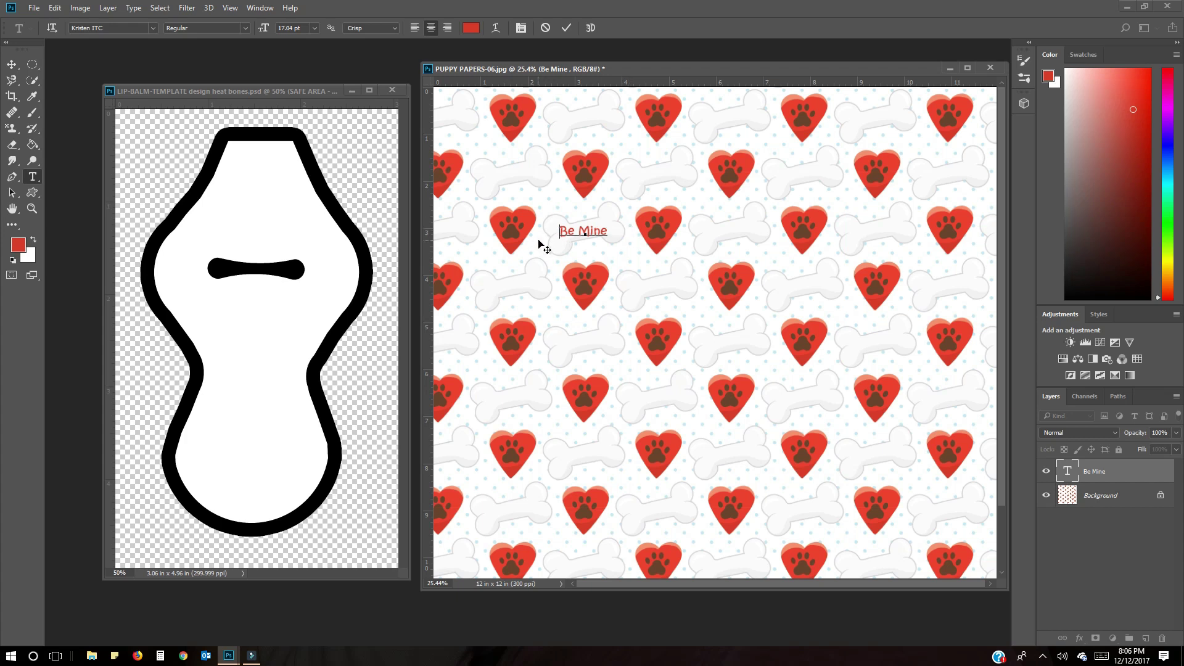
{"action": "left_click_drag", "start_coordinate": [608, 231], "coordinate": [557, 232]}
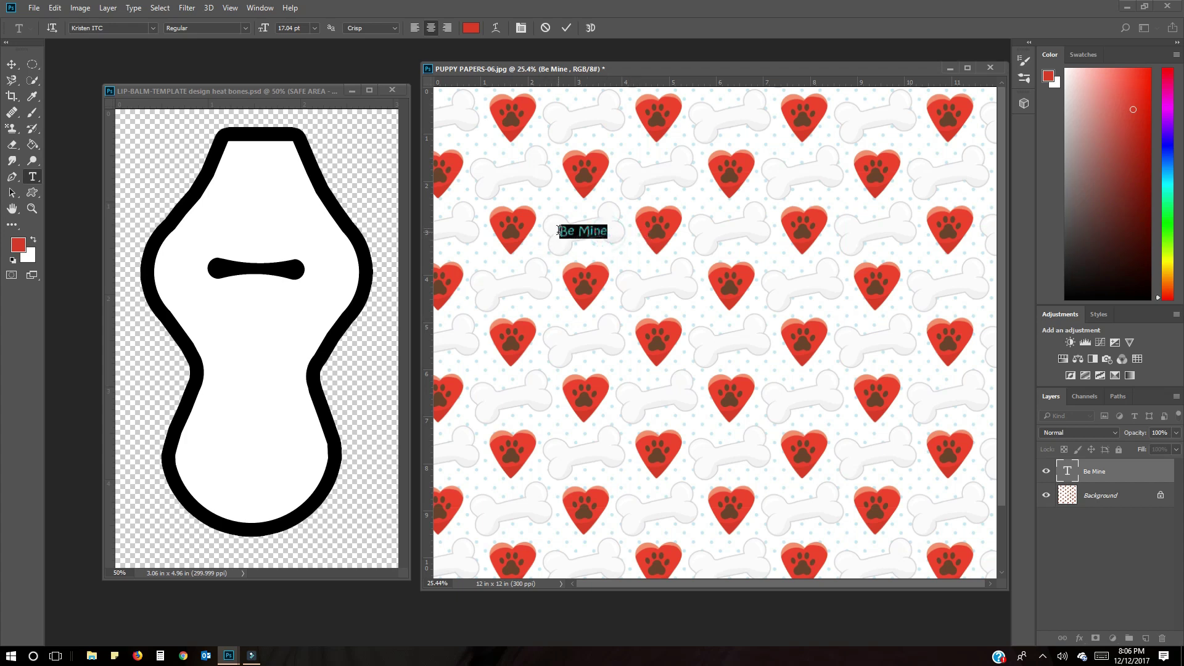
{"action": "left_click", "coordinate": [10, 65]}
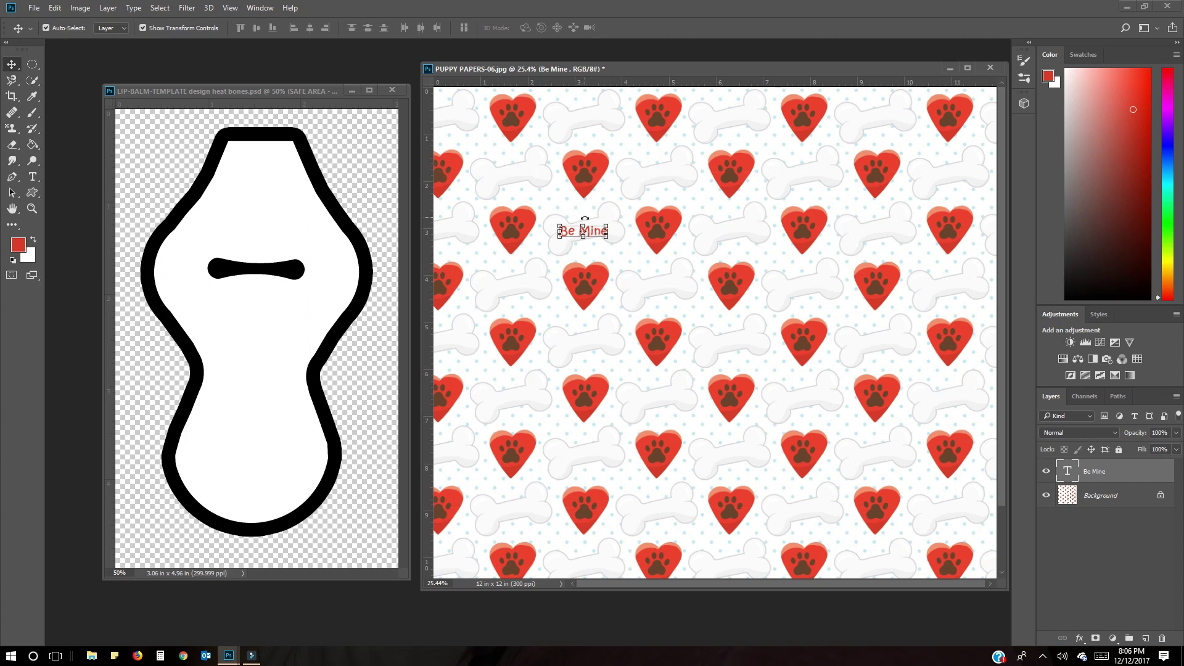
{"action": "left_click_drag", "start_coordinate": [585, 219], "coordinate": [577, 218]}
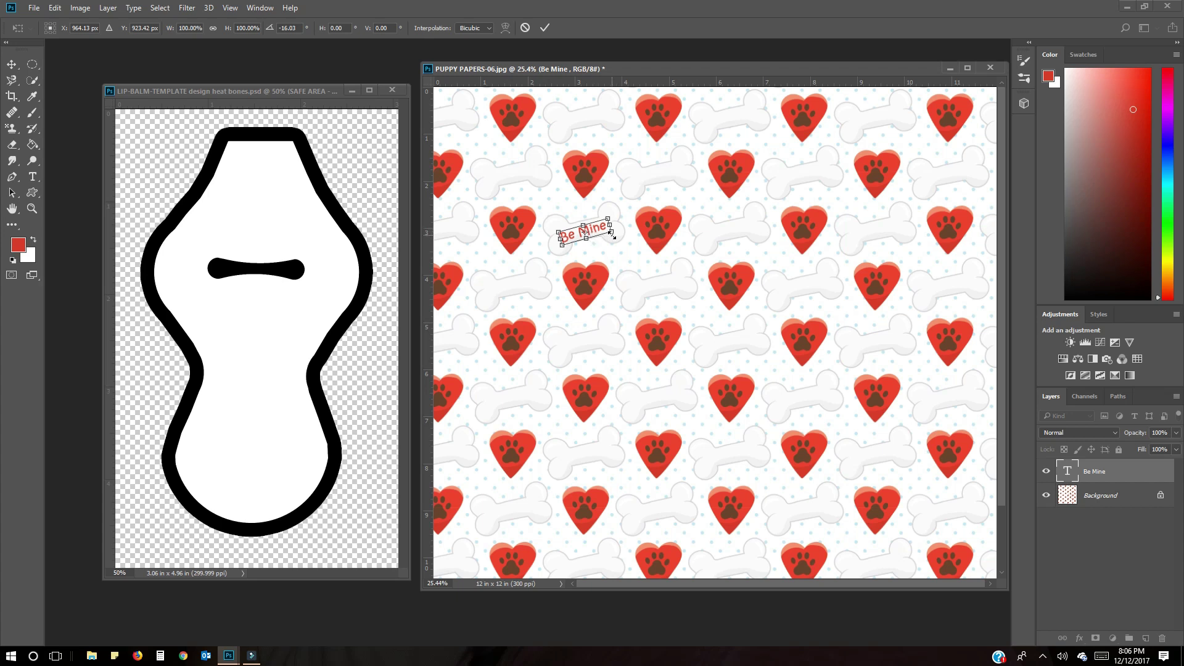
{"action": "left_click_drag", "start_coordinate": [613, 235], "coordinate": [610, 233]}
{"action": "left_click_drag", "start_coordinate": [578, 215], "coordinate": [578, 215]}
{"action": "key", "text": "Return"}
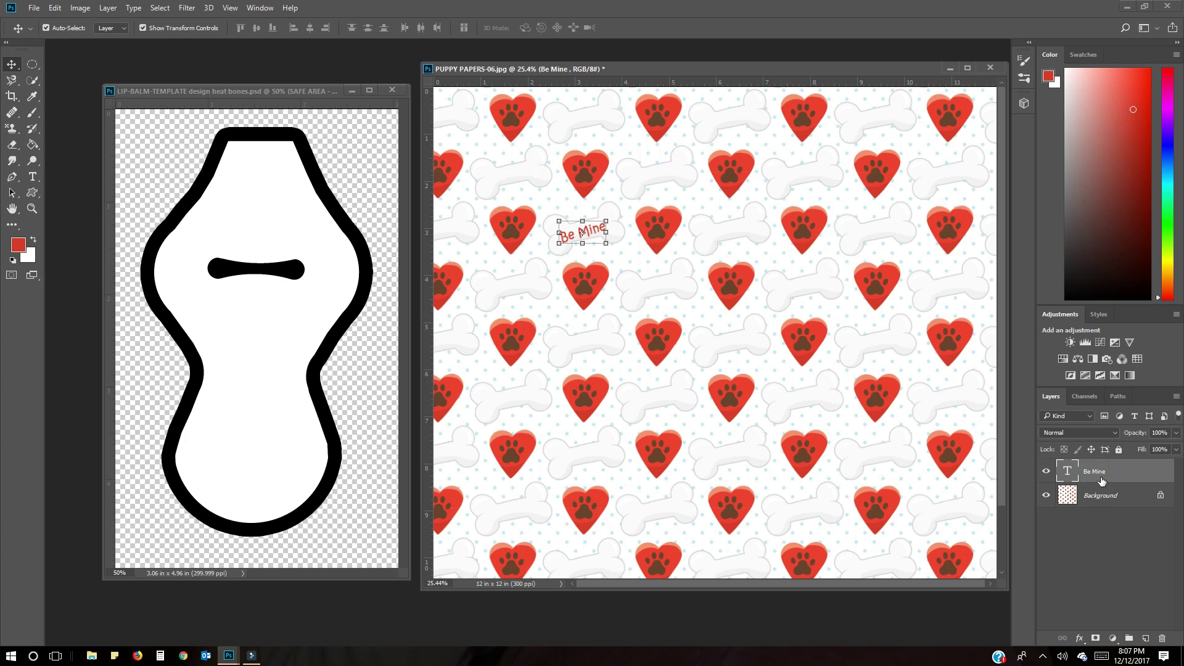
{"action": "left_click", "coordinate": [613, 265]}
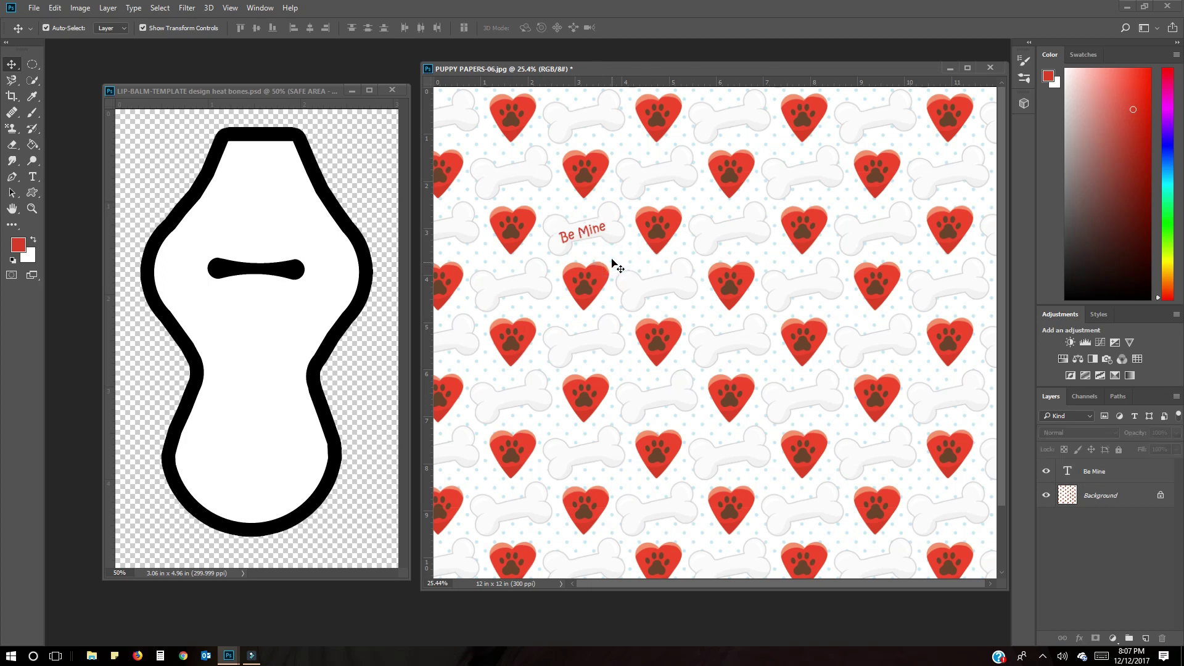
{"action": "left_click", "coordinate": [591, 233]}
{"action": "key", "text": "ctrl+t"}
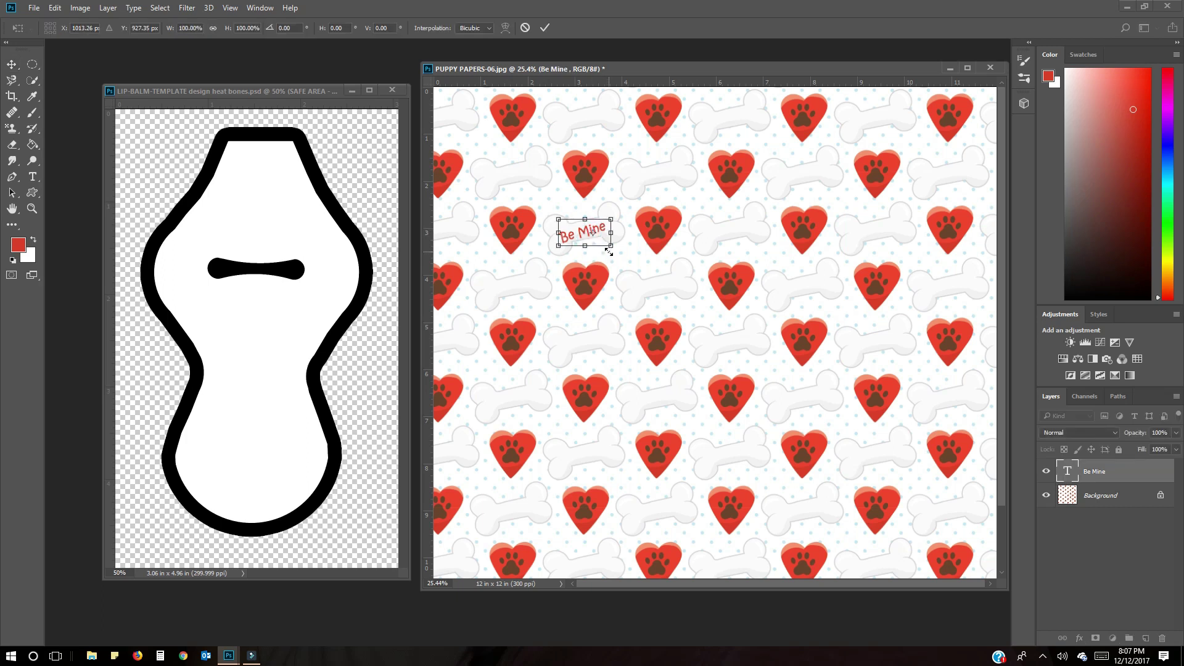
{"action": "key", "text": "Return"}
{"action": "left_click", "coordinate": [627, 246]}
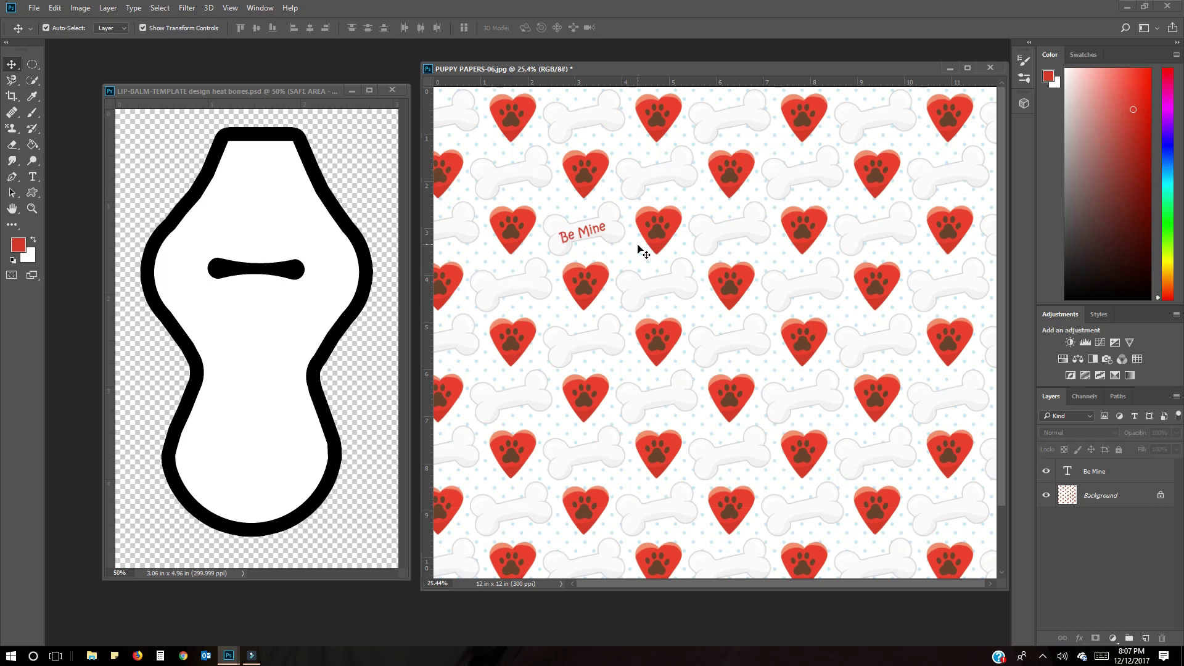
- Nudge the tilted "Be Mine" text slightly up and to the right to center it on the bone, leaving it deselected
{"action": "left_click_drag", "start_coordinate": [585, 234], "coordinate": [586, 231]}
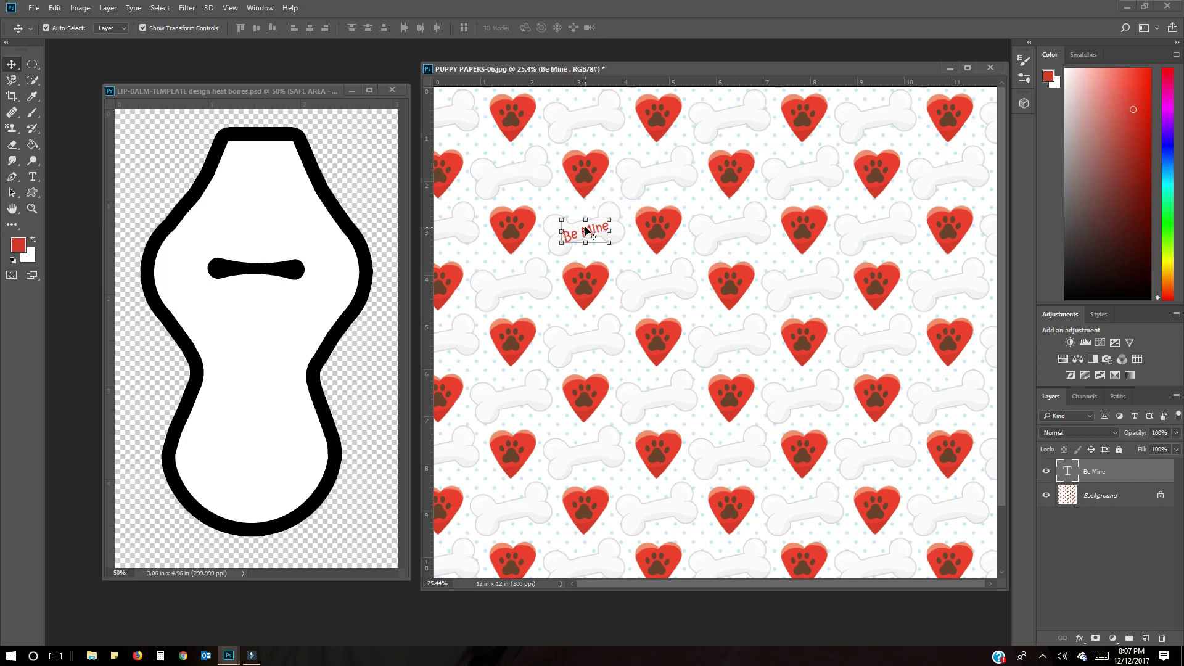
{"action": "key", "text": "ctrl"}
{"action": "key", "text": "Up"}
{"action": "key", "text": "ctrl"}
{"action": "key", "text": "Up"}
{"action": "key", "text": "Left"}
{"action": "key", "text": "Up"}
{"action": "key", "text": "Right"}
{"action": "key", "text": "Right"}
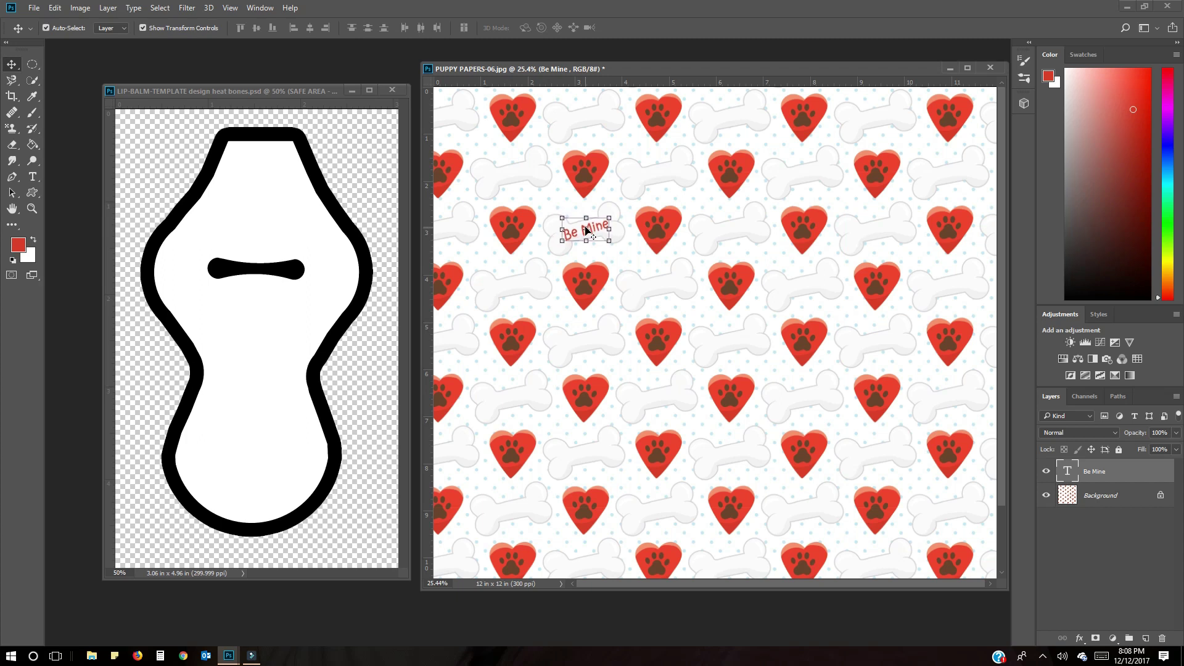
{"action": "left_click", "coordinate": [621, 261]}
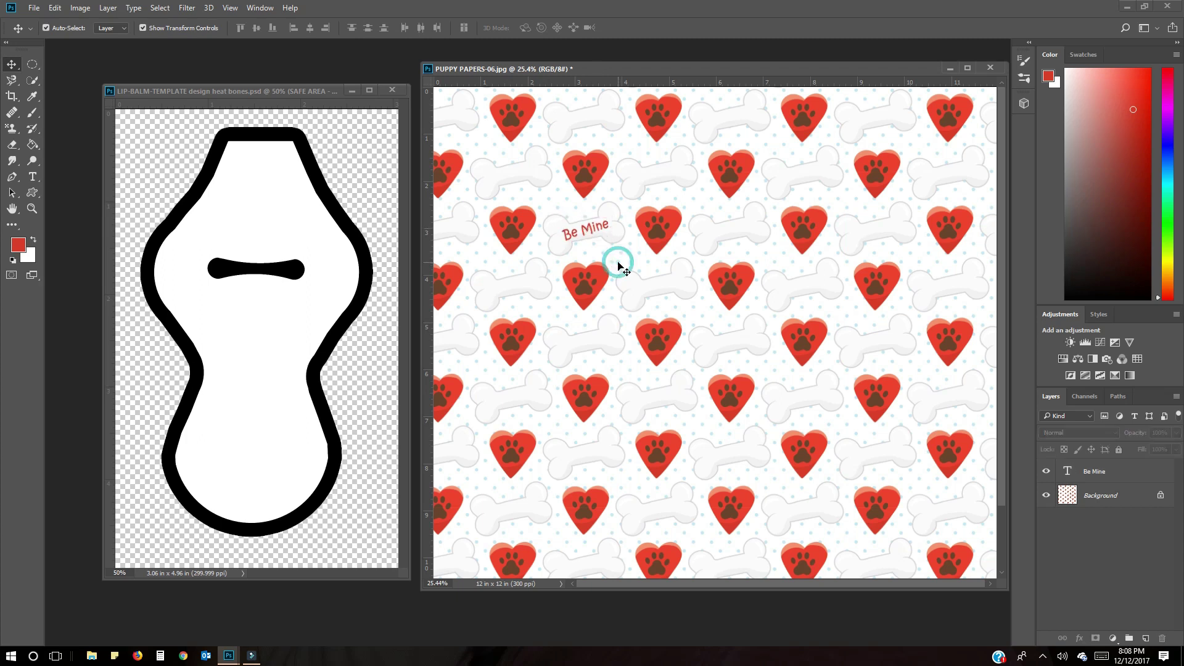
{"action": "left_click", "coordinate": [642, 410]}
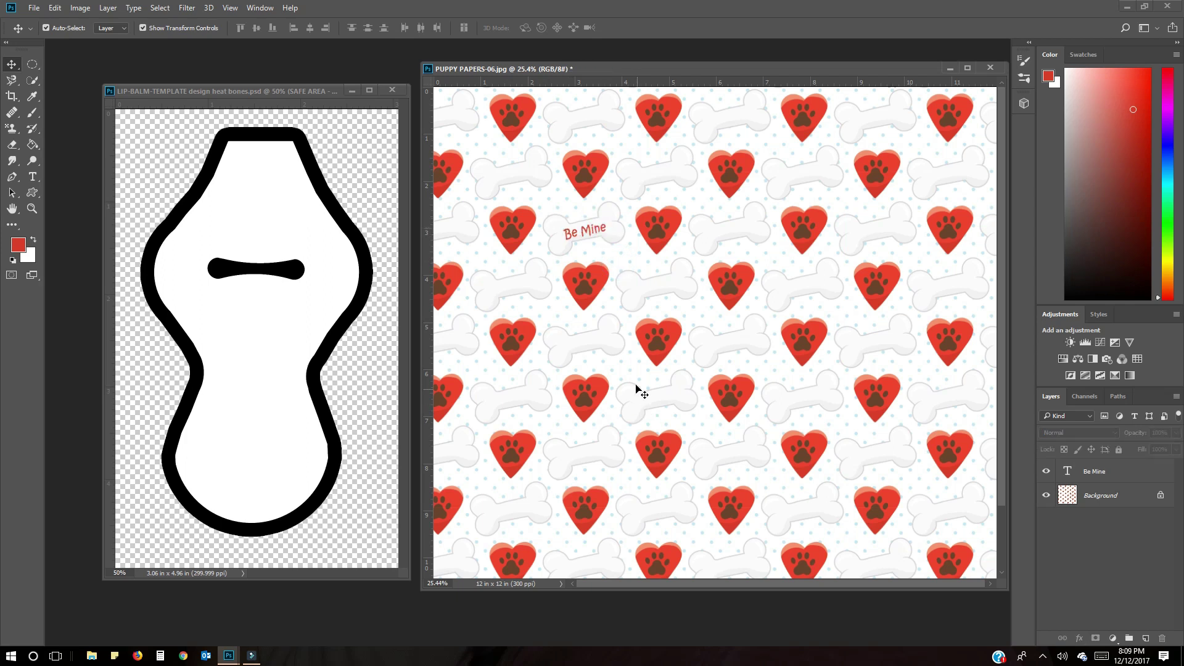
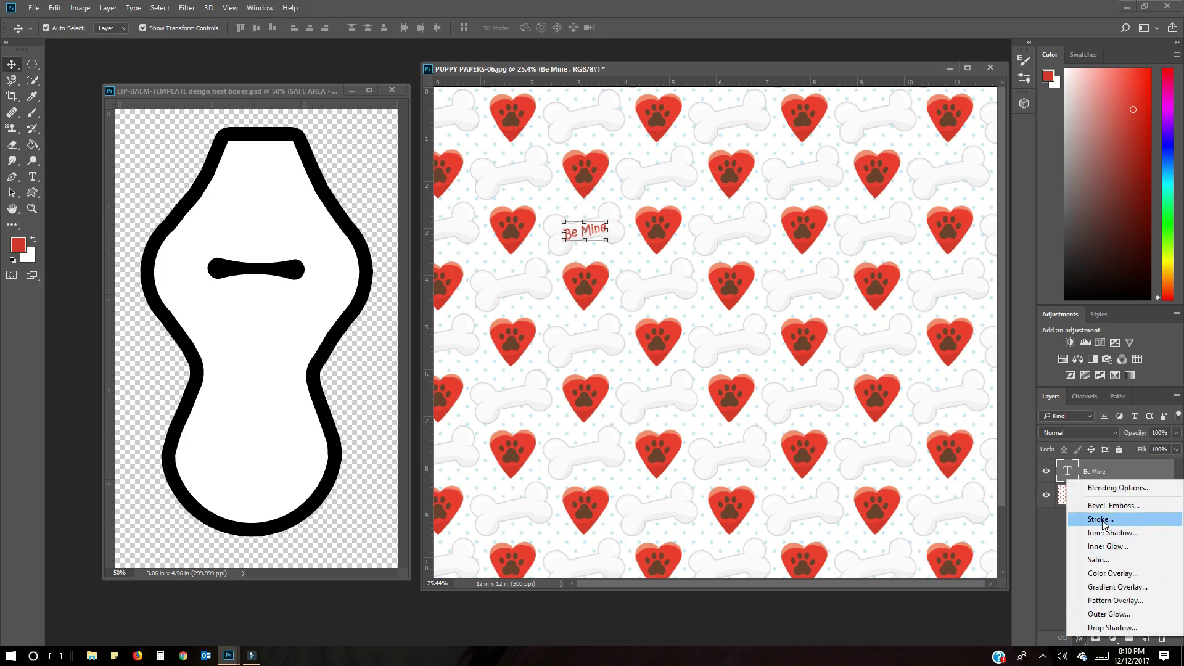
- Add a Stroke effect to the "Be Mine" text layer and keep the stroke color black 000000
{"action": "left_click", "coordinate": [1101, 520]}
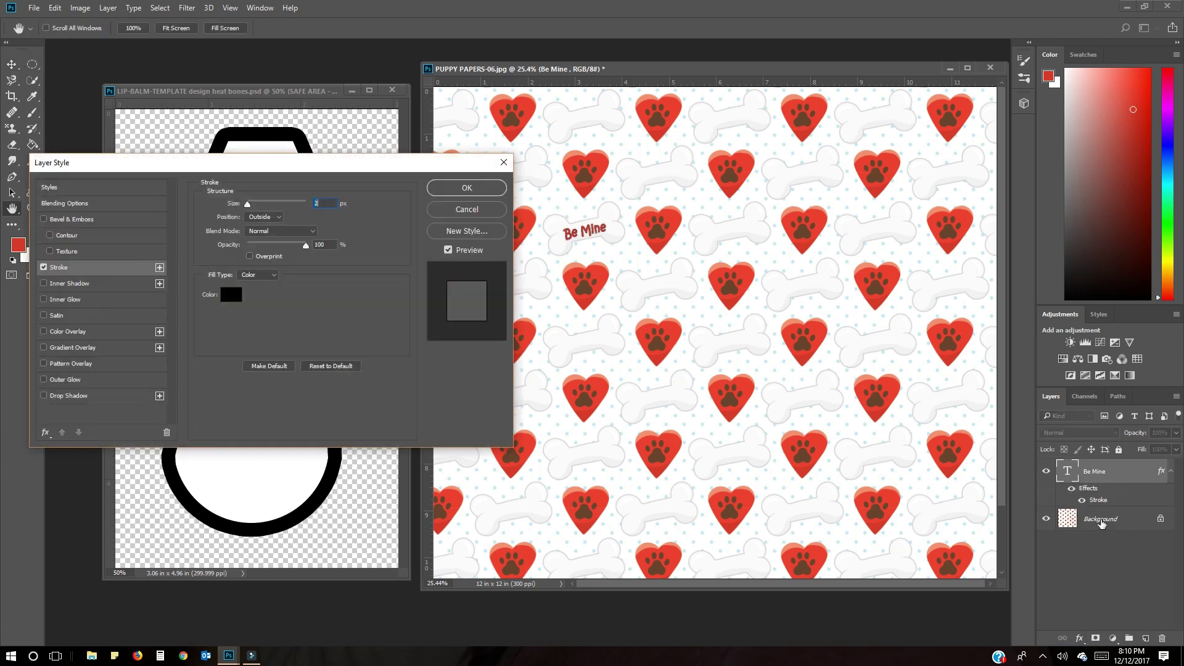
{"action": "left_click_drag", "start_coordinate": [397, 168], "coordinate": [378, 167]}
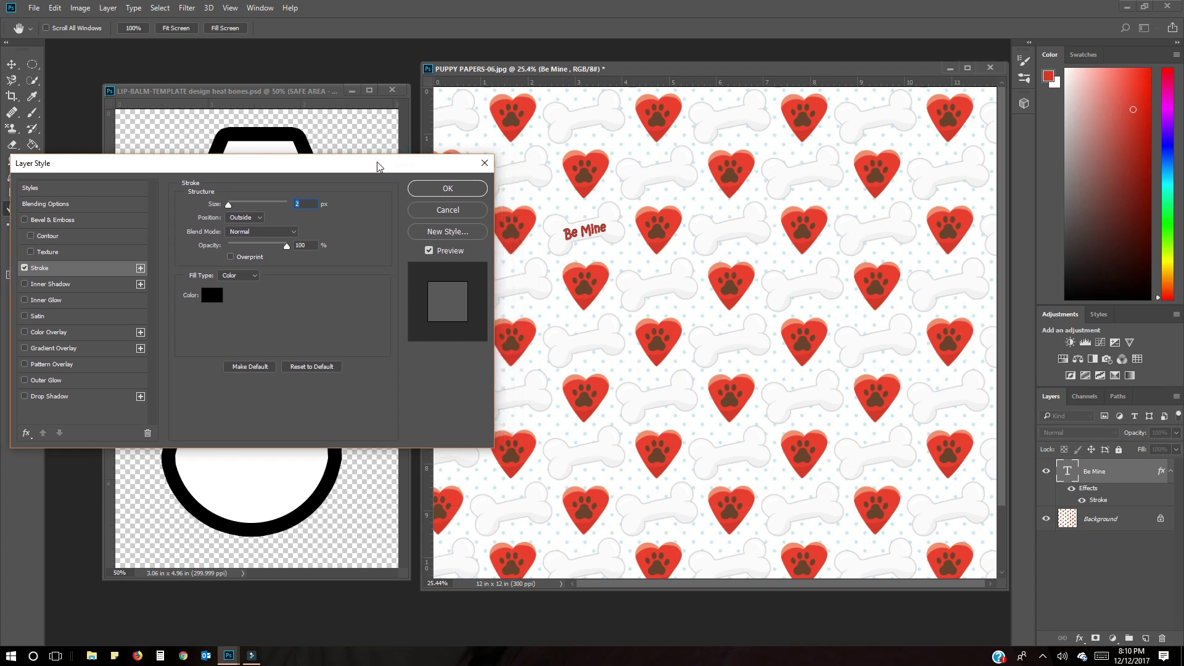
{"action": "left_click", "coordinate": [210, 296]}
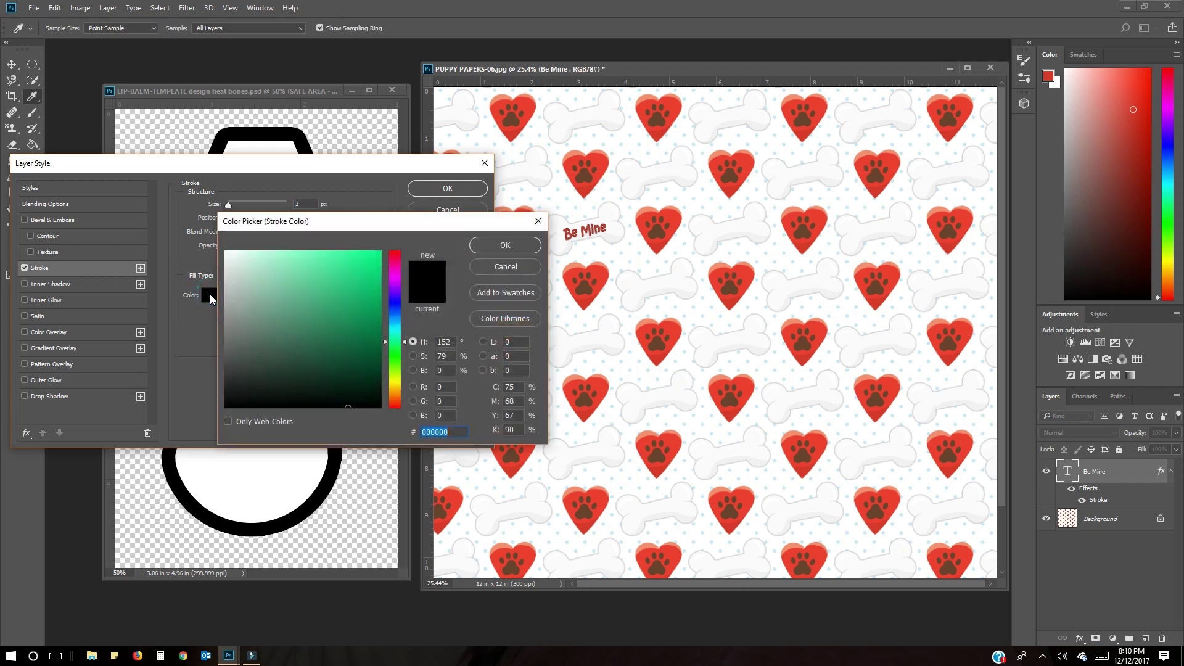
{"action": "left_click", "coordinate": [505, 246]}
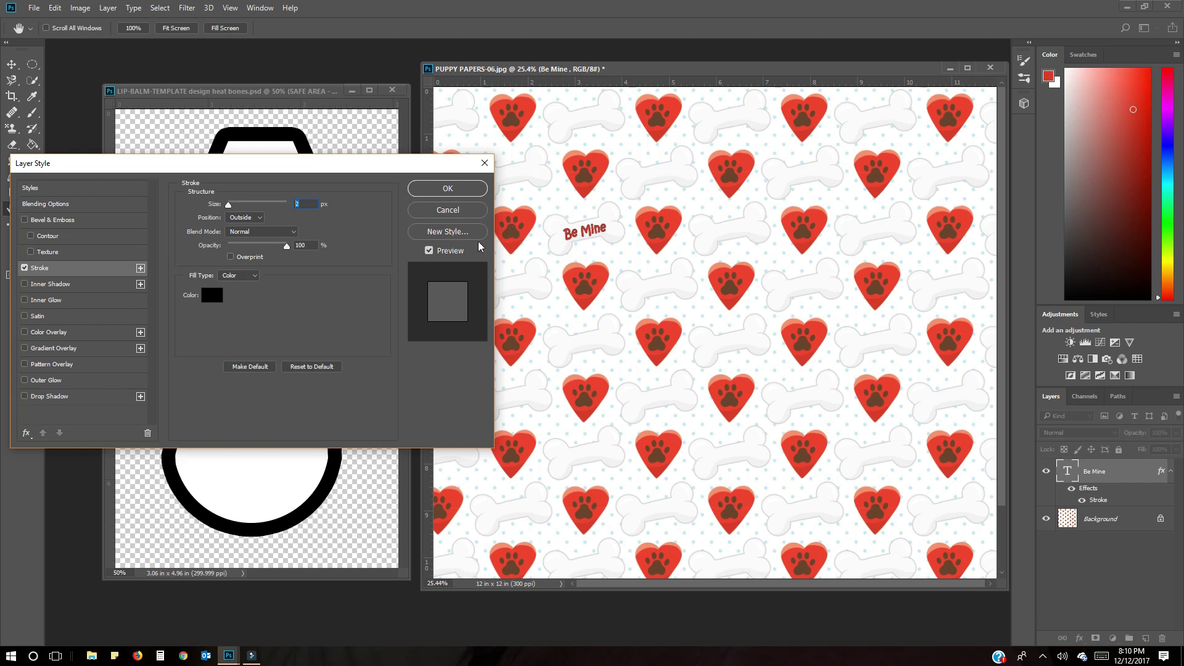
- Try a 10 px stroke size on the "Be Mine" text and set it back to 2 px
{"action": "type", "text": "10"}
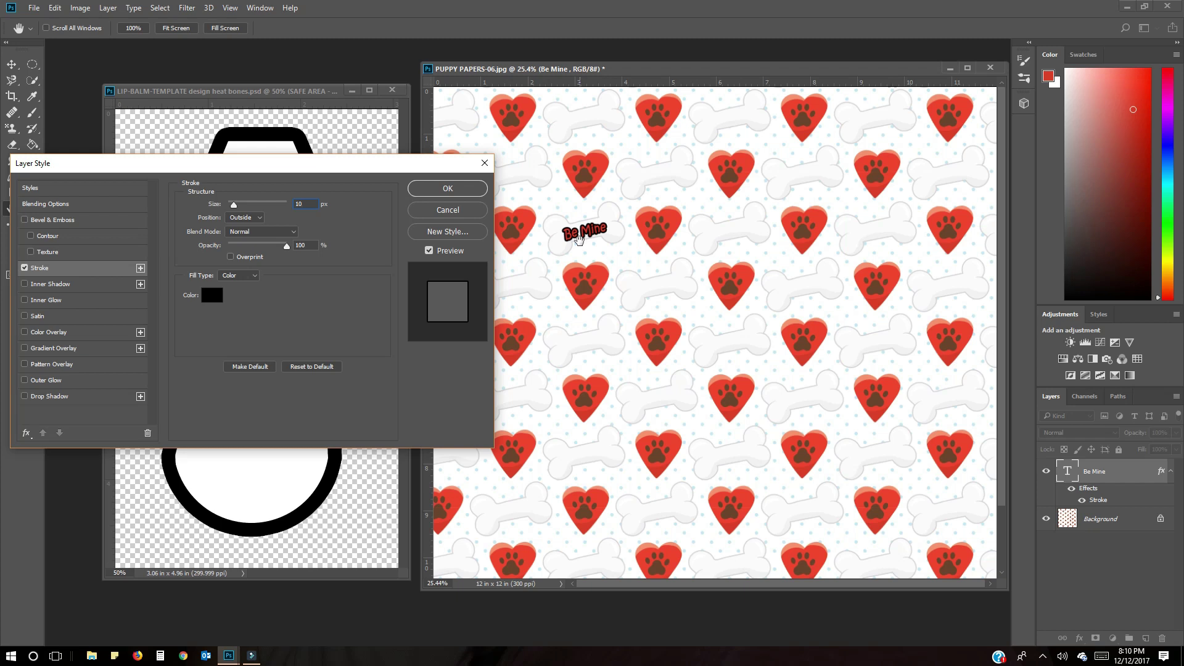
{"action": "mouse_move", "coordinate": [286, 246]}
{"action": "left_mouse_down"}
{"action": "mouse_move", "coordinate": [229, 249]}
{"action": "mouse_move", "coordinate": [288, 259]}
{"action": "left_mouse_up"}
{"action": "left_click", "coordinate": [295, 204]}
{"action": "type", "text": "2"}
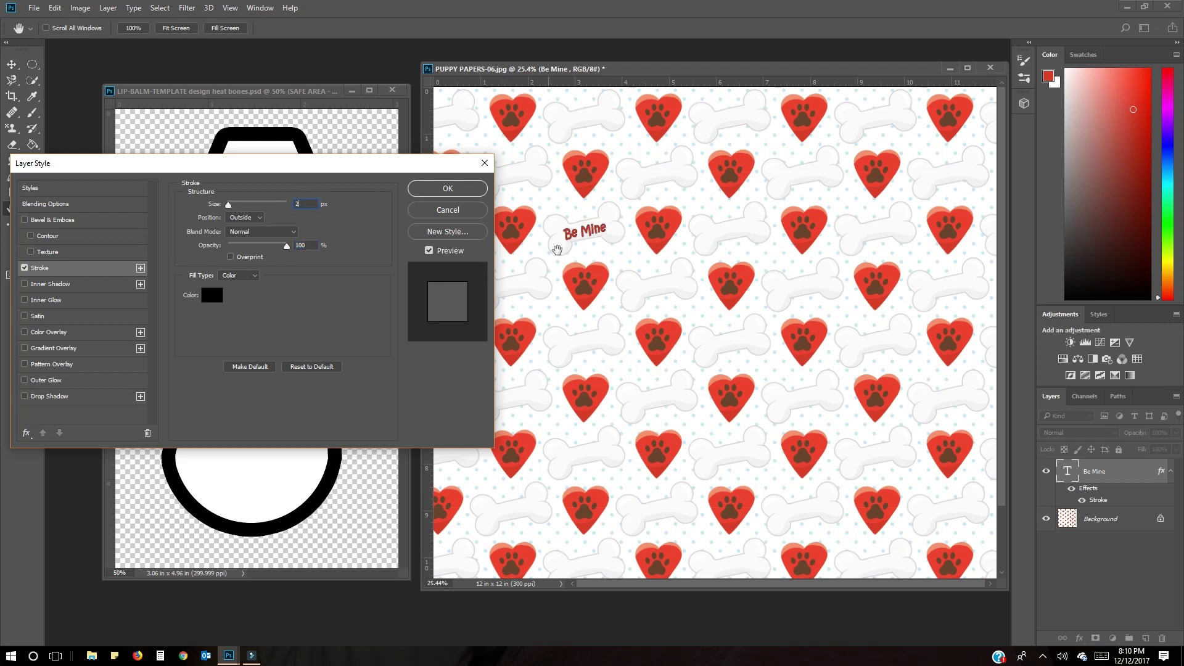
- Try other stroke positions such as Inside, return to Outside, and apply the stroke, leaving the text deselected
{"action": "left_click", "coordinate": [289, 248]}
{"action": "left_click", "coordinate": [256, 277]}
{"action": "left_click", "coordinate": [252, 277]}
{"action": "left_click", "coordinate": [264, 217]}
{"action": "left_click", "coordinate": [244, 226]}
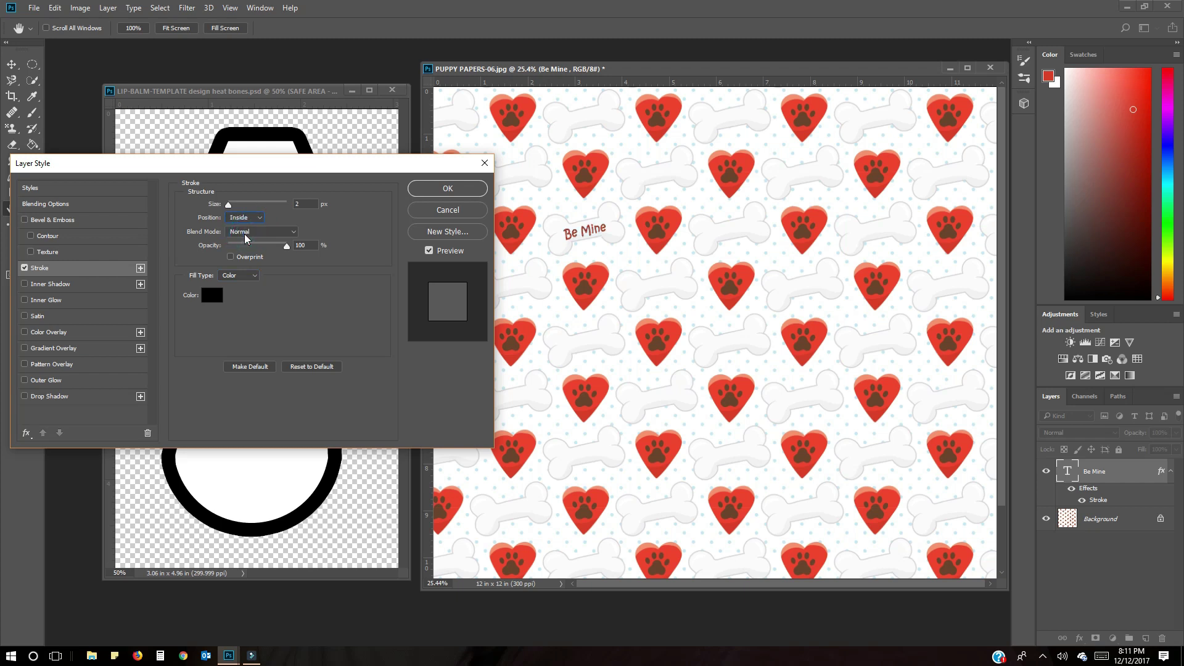
{"action": "left_click", "coordinate": [261, 222]}
{"action": "left_click", "coordinate": [250, 244]}
{"action": "left_click", "coordinate": [259, 222]}
{"action": "left_click", "coordinate": [255, 232]}
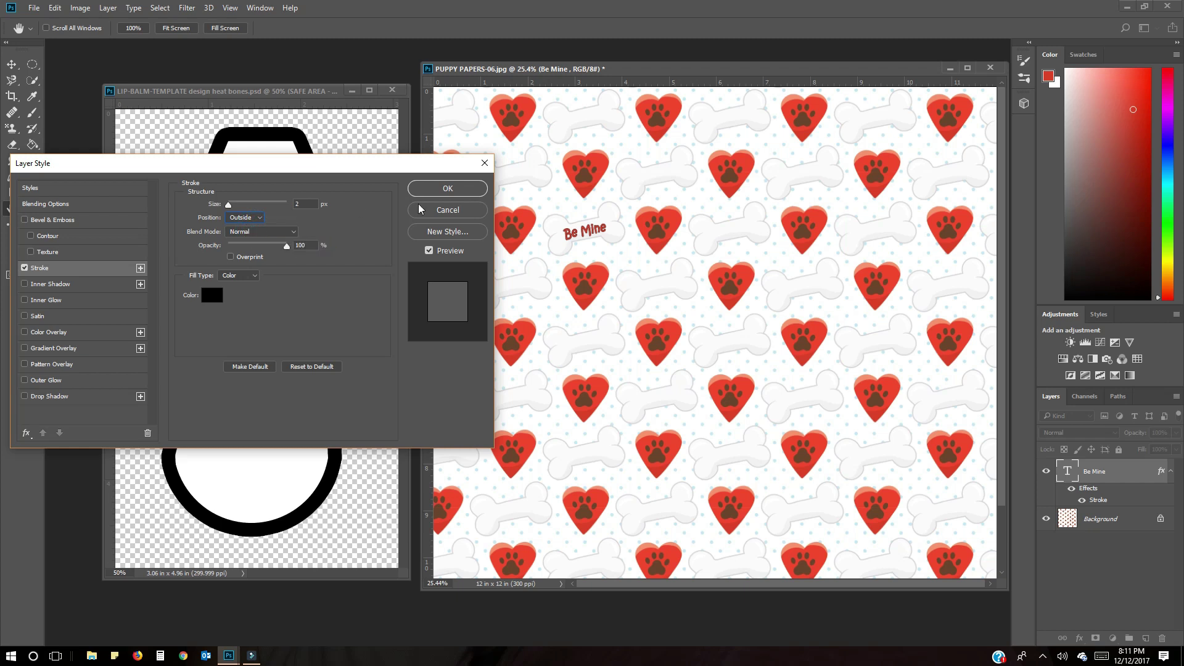
{"action": "left_click", "coordinate": [456, 191]}
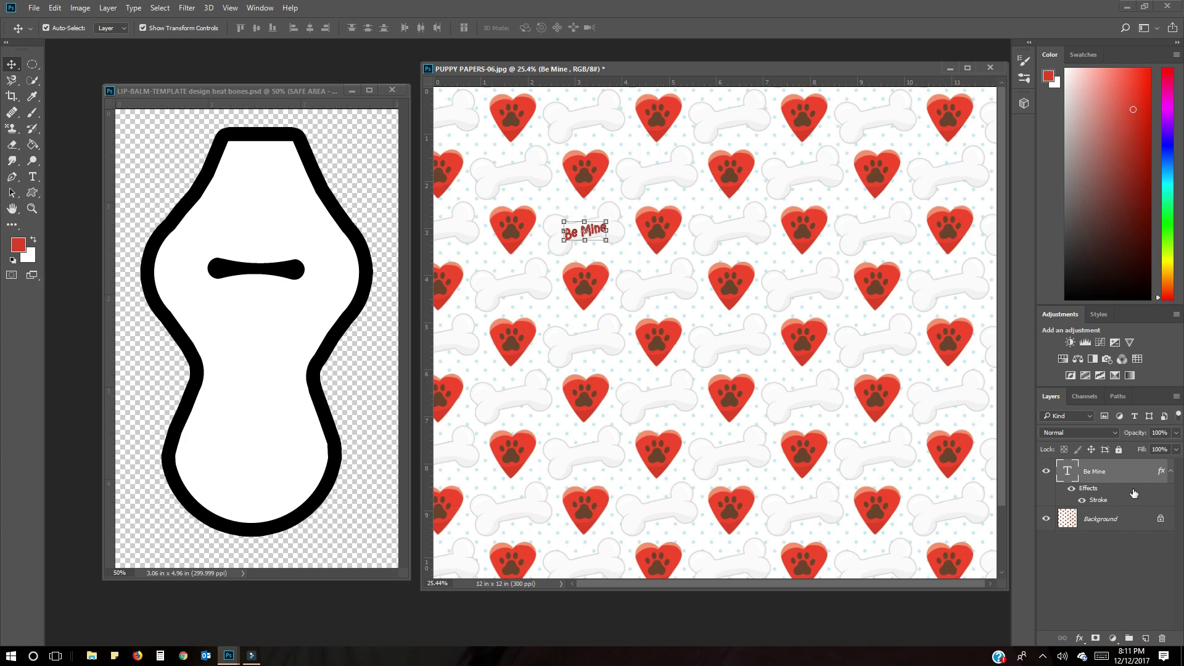
{"action": "left_click", "coordinate": [620, 379]}
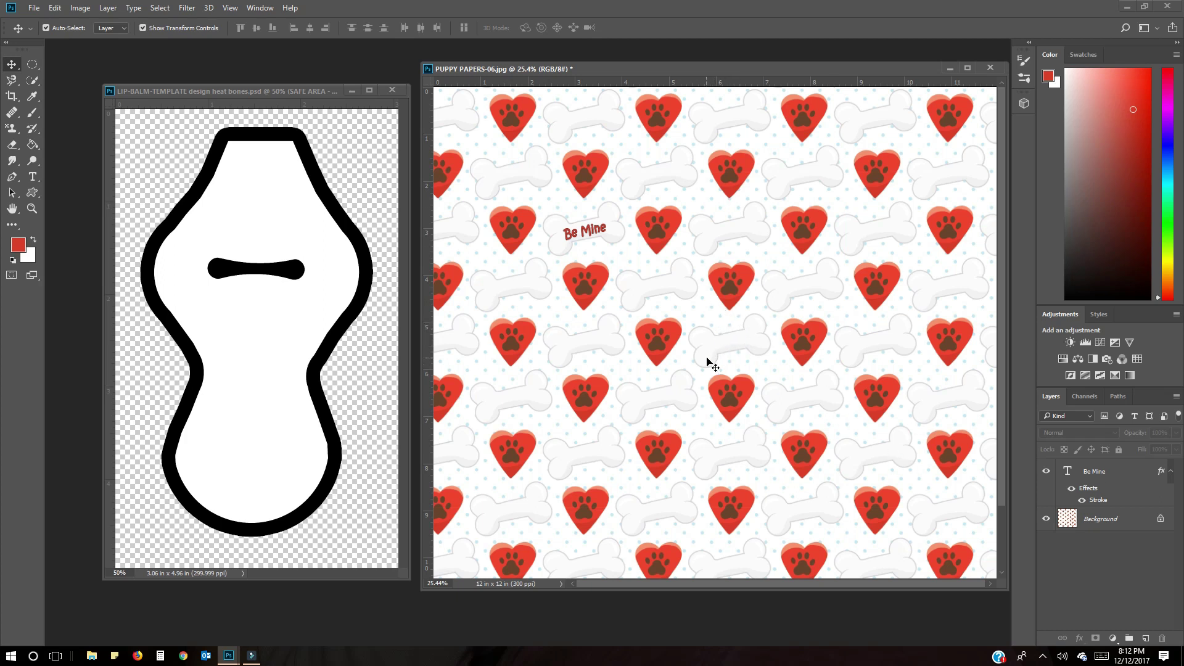
- Duplicate the stroked "Be Mine" text layer five times
{"action": "right_click", "coordinate": [1110, 479]}
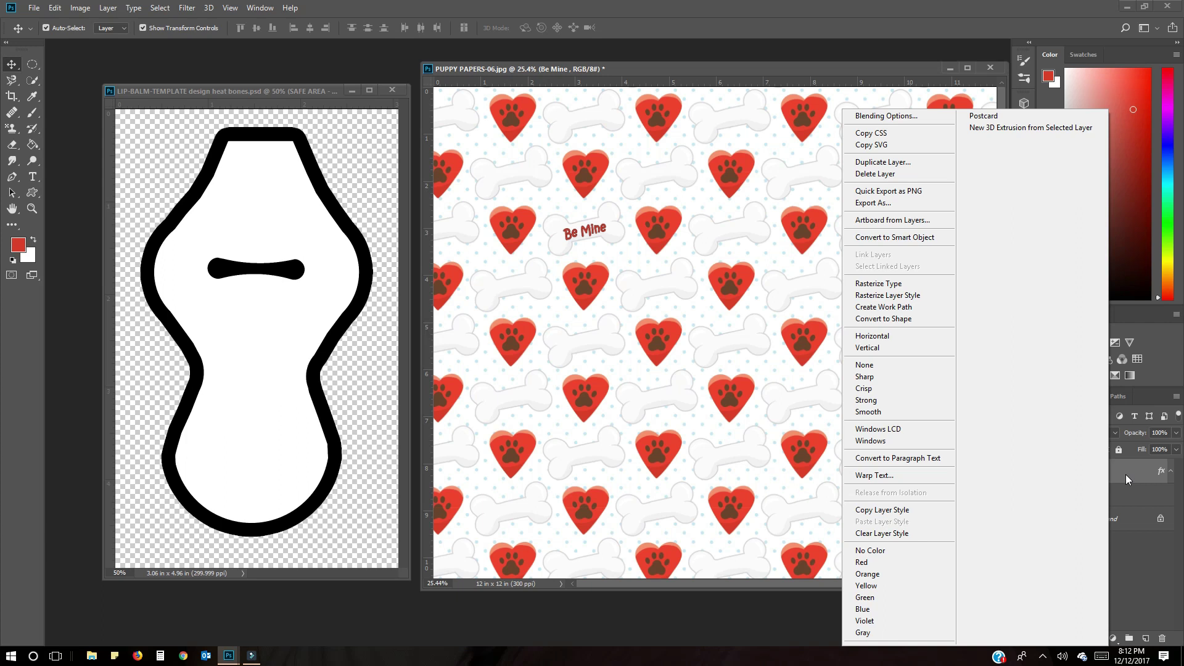
{"action": "left_click", "coordinate": [1126, 475]}
{"action": "left_click_drag", "start_coordinate": [1126, 477], "coordinate": [1150, 641]}
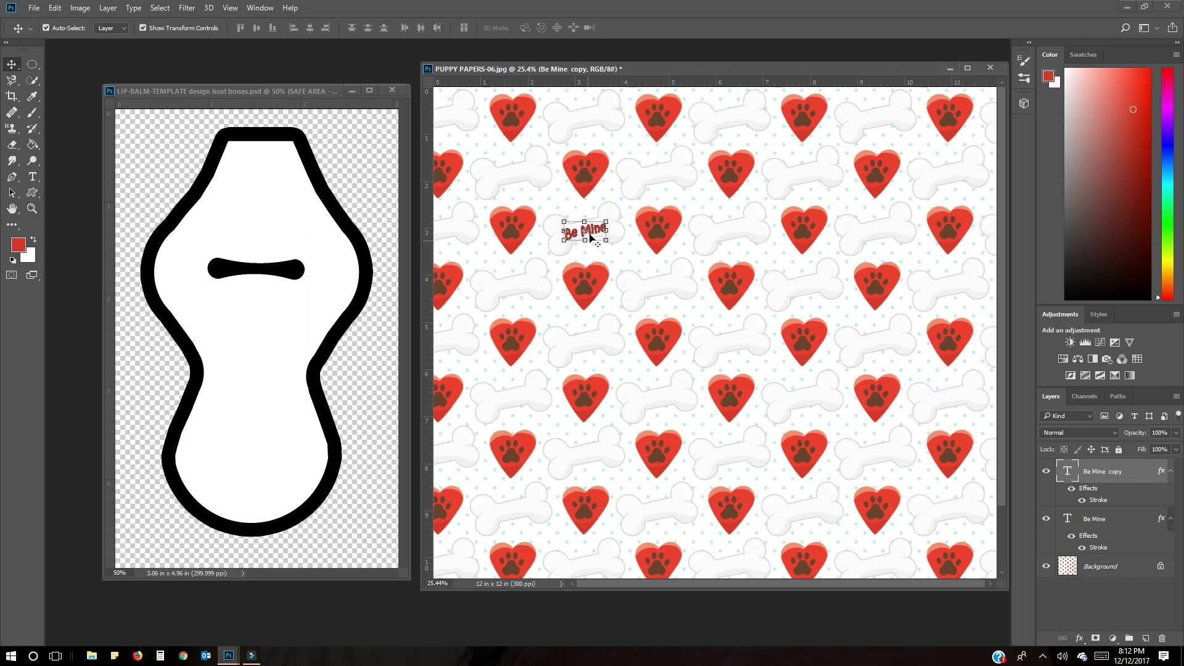
{"action": "left_click_drag", "start_coordinate": [1101, 478], "coordinate": [1149, 637]}
{"action": "key", "text": "ctrl+j"}
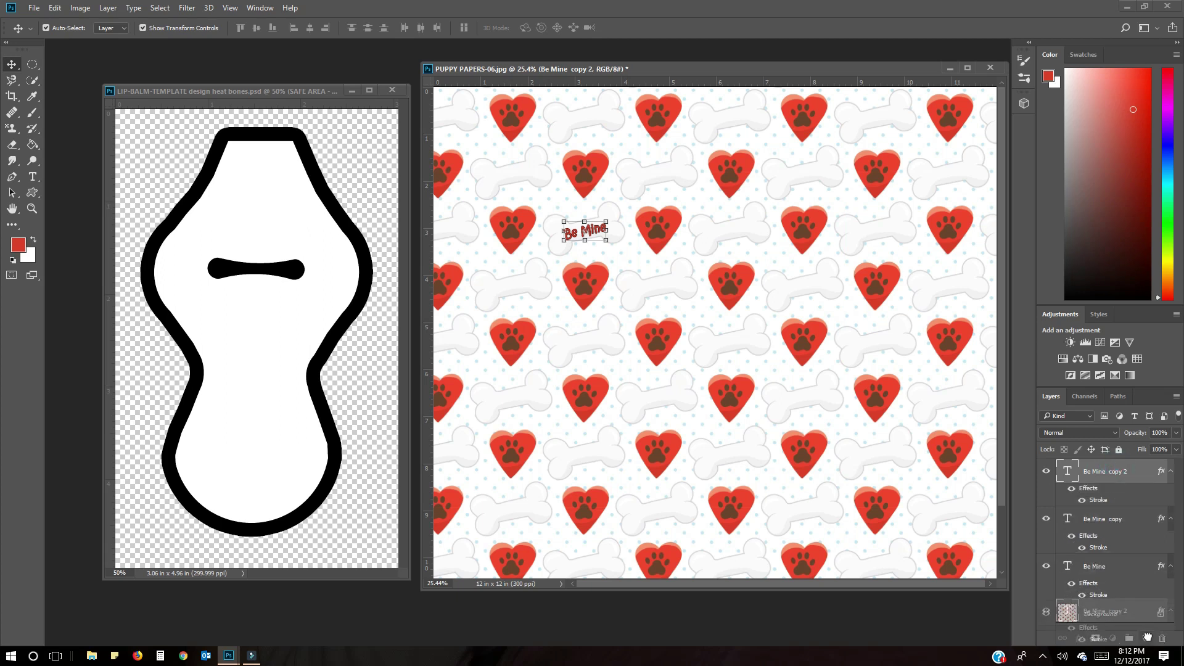
{"action": "left_click_drag", "start_coordinate": [1134, 471], "coordinate": [1146, 638]}
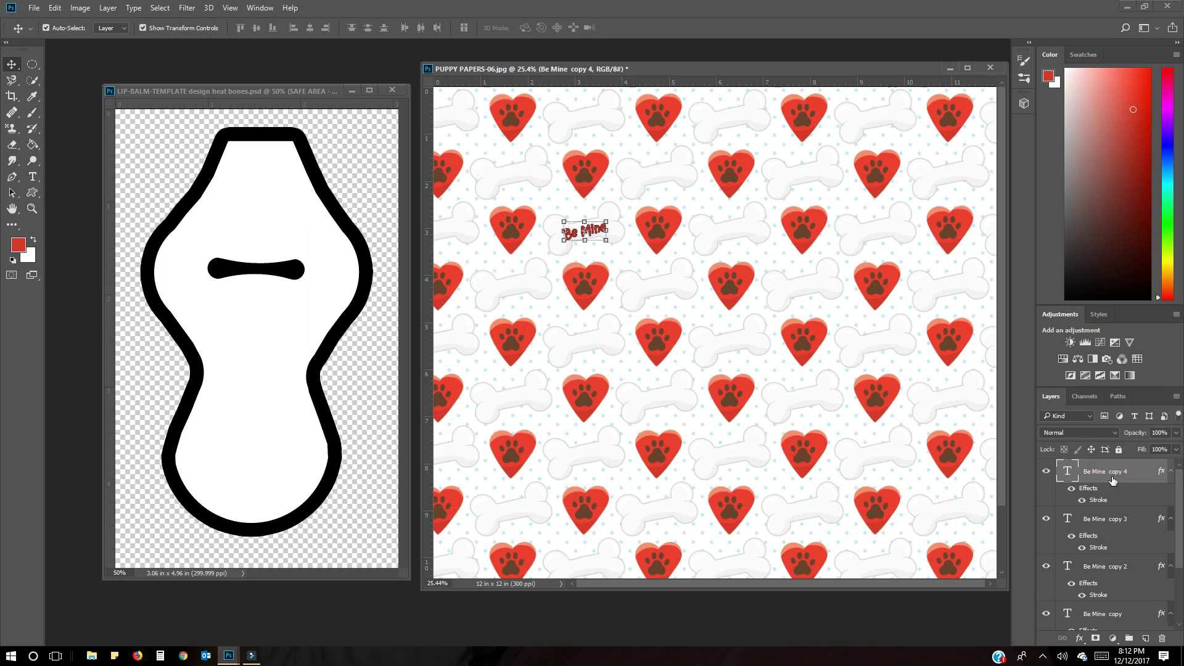
{"action": "left_click_drag", "start_coordinate": [1122, 484], "coordinate": [1147, 639]}
{"action": "key", "text": "ctrl+t"}
{"action": "left_click_drag", "start_coordinate": [632, 269], "coordinate": [588, 233]}
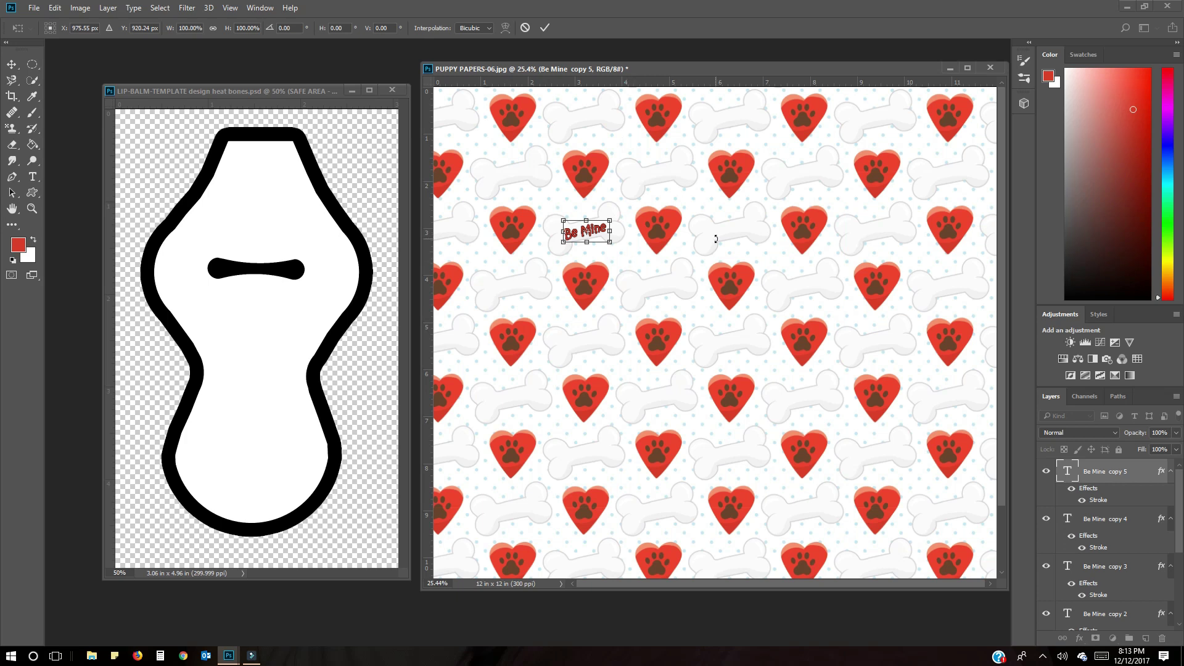
{"action": "left_click", "coordinate": [545, 27]}
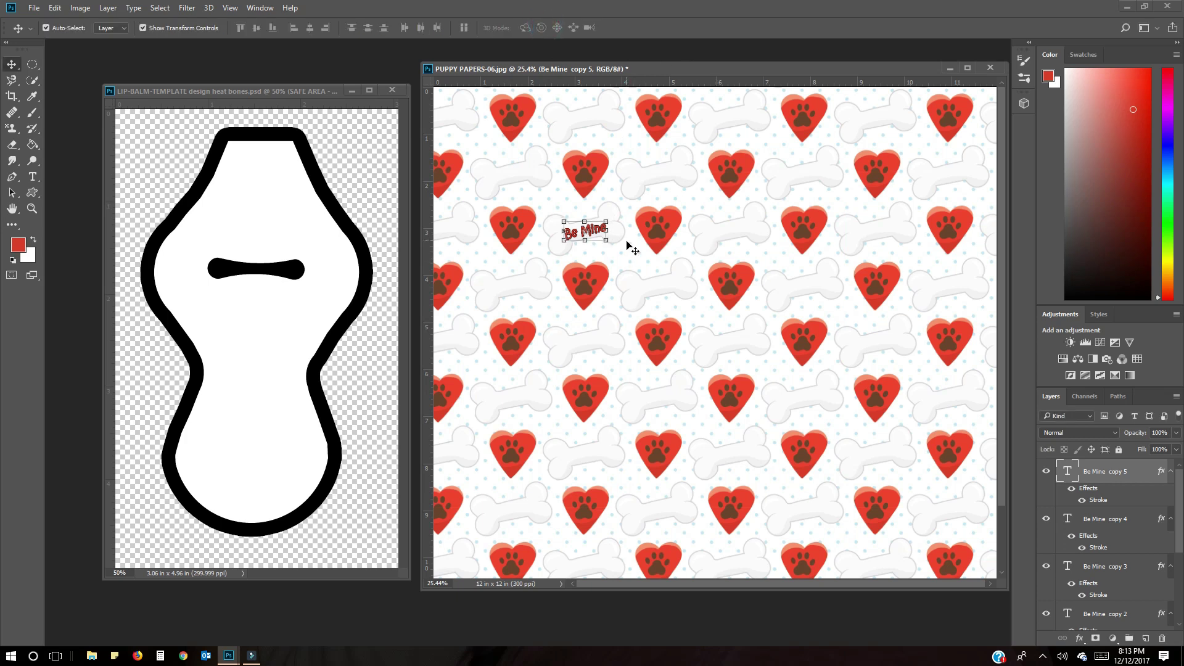
{"action": "left_click", "coordinate": [629, 256]}
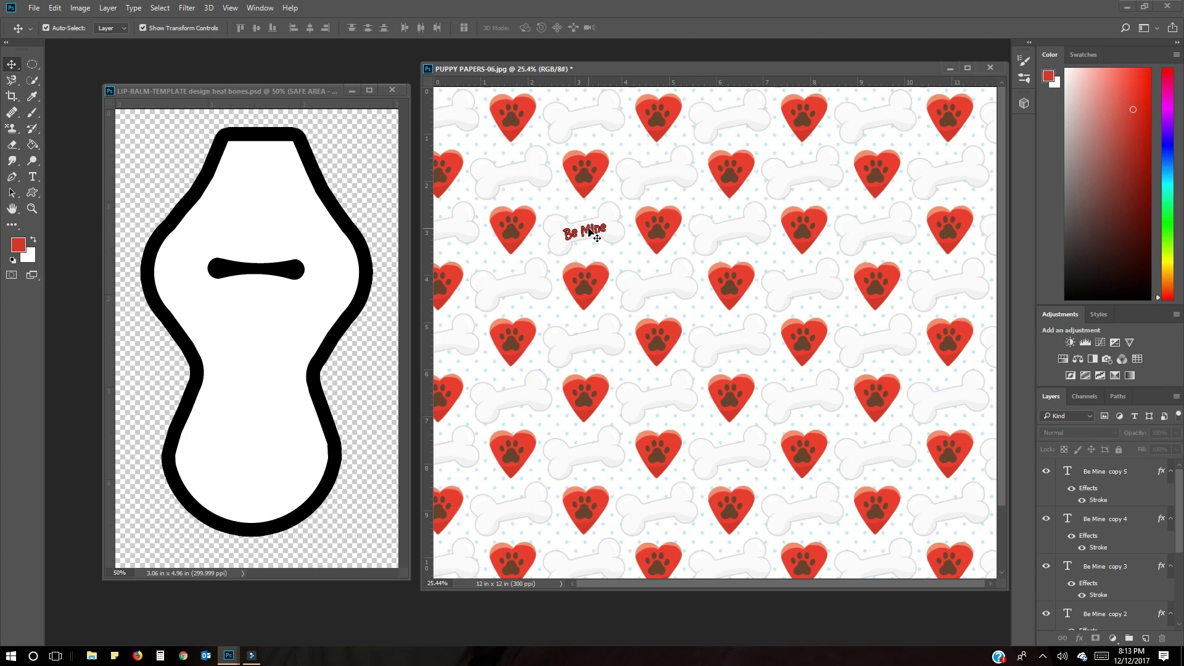
- Move one "Be Mine" copy to the next bone in the same row and another to the bone diagonally below right
{"action": "left_click_drag", "start_coordinate": [589, 232], "coordinate": [735, 232]}
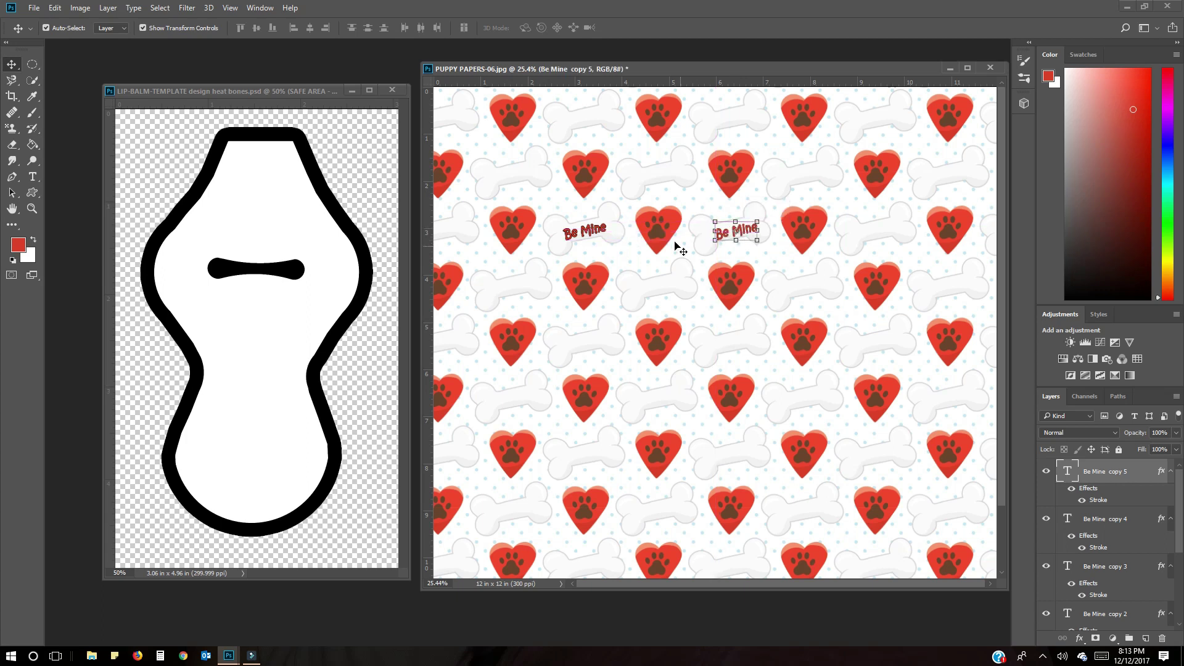
{"action": "left_click", "coordinate": [639, 278]}
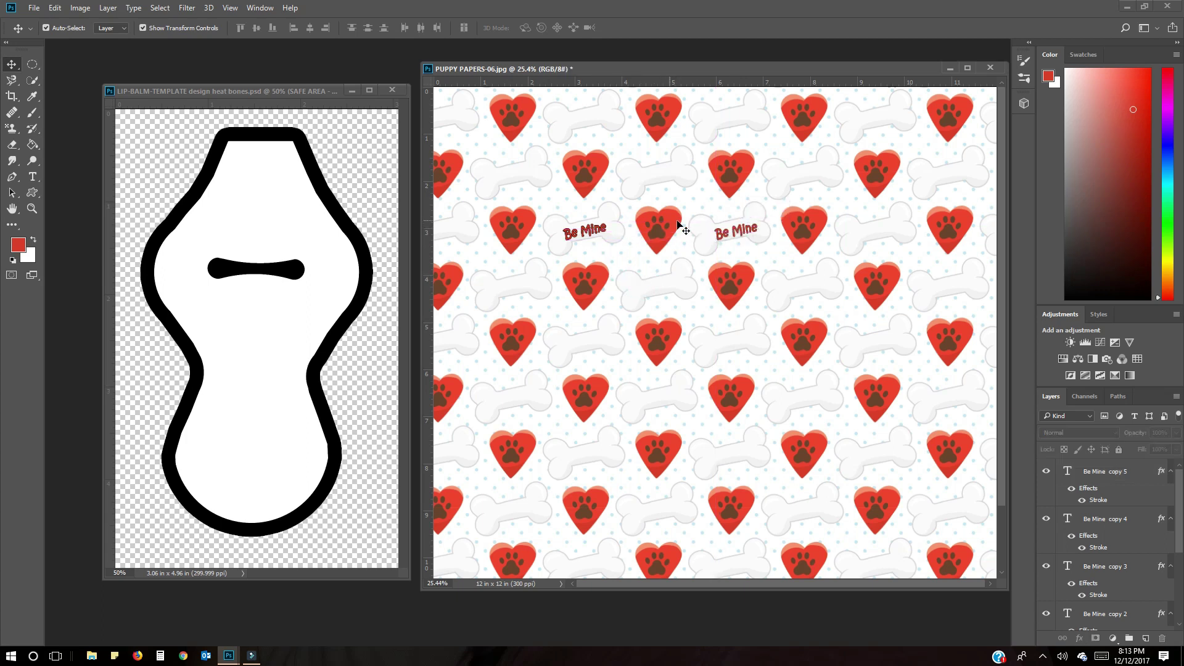
{"action": "left_click_drag", "start_coordinate": [599, 242], "coordinate": [662, 289]}
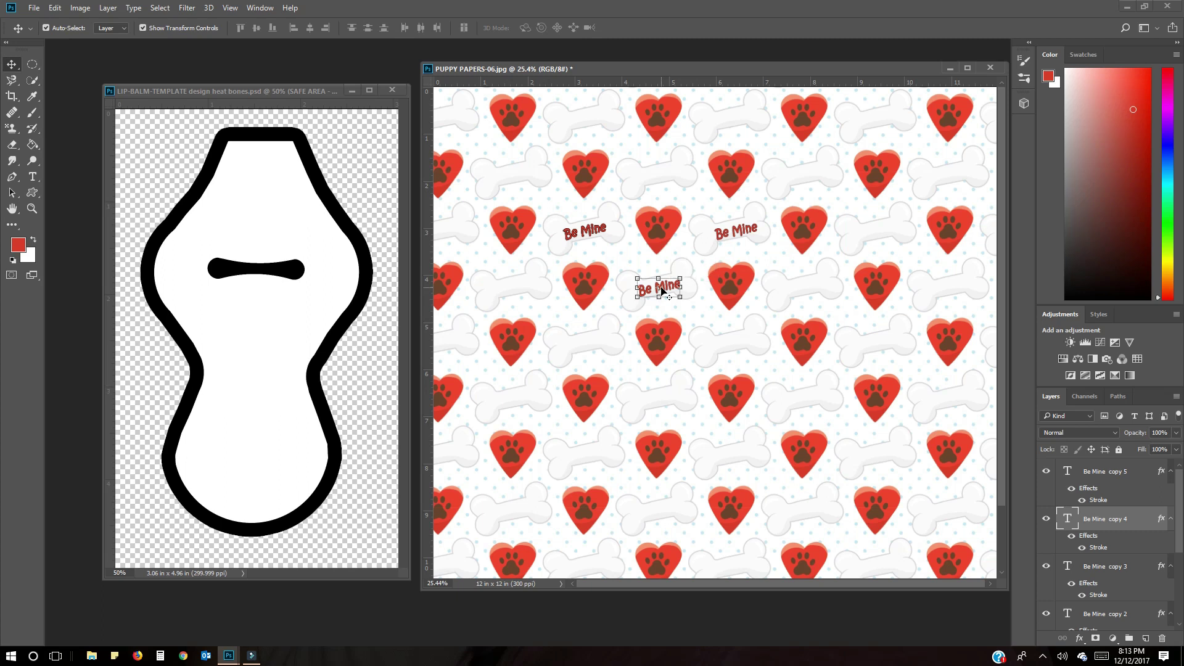
{"action": "left_click", "coordinate": [695, 344]}
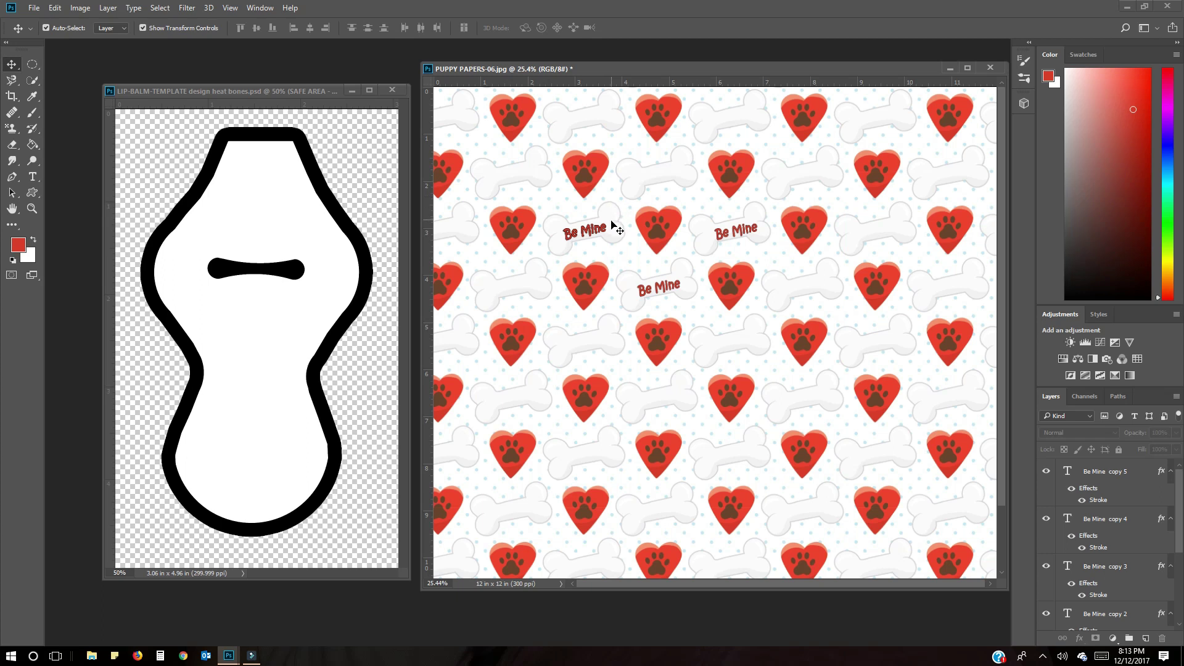
- Place three more "Be Mine" copies on the bone diagonally above right and on two bones two rows below
{"action": "left_click_drag", "start_coordinate": [593, 233], "coordinate": [661, 177]}
{"action": "left_click", "coordinate": [702, 294]}
{"action": "left_click_drag", "start_coordinate": [590, 247], "coordinate": [586, 346]}
{"action": "left_click_drag", "start_coordinate": [584, 235], "coordinate": [735, 329]}
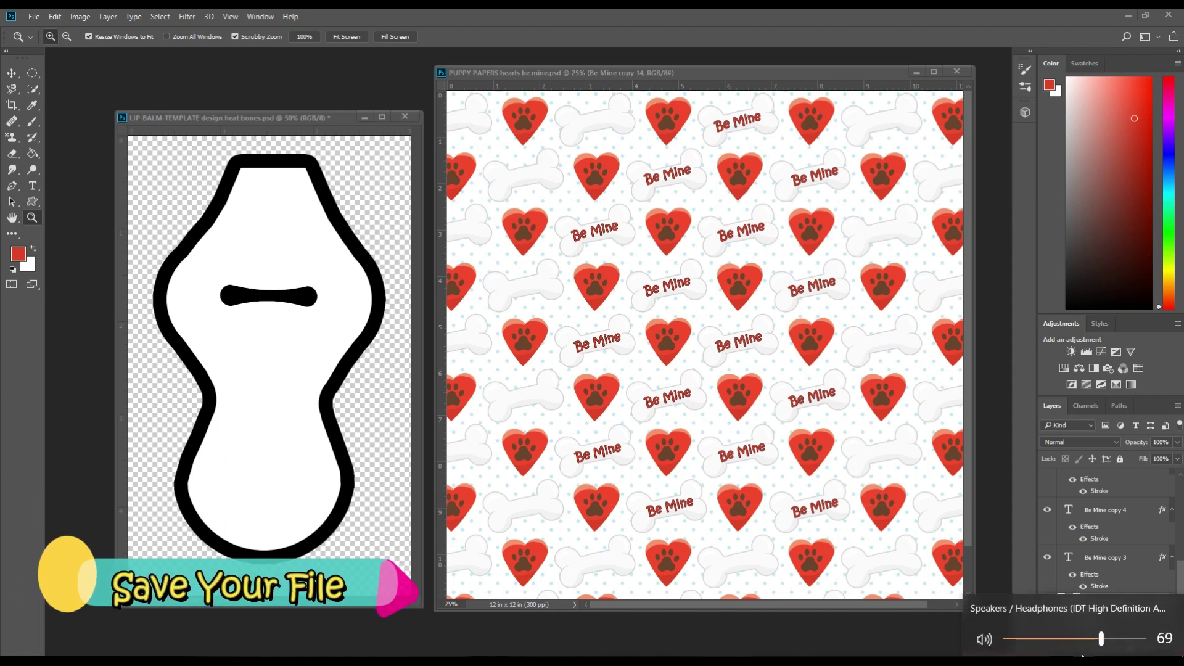
- Merge all the "Be Mine" text layers of the puppy paper into the Background layer
{"action": "left_click", "coordinate": [901, 643]}
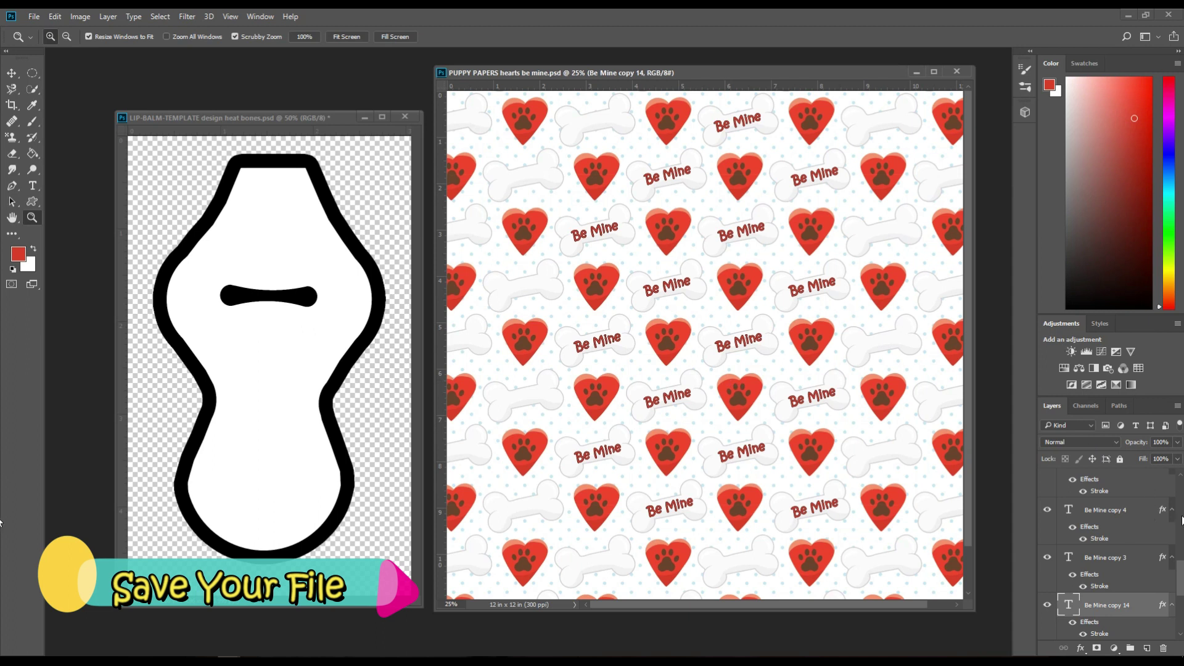
{"action": "scroll", "coordinate": [1085, 555], "scroll_direction": "down", "scroll_amount": 5}
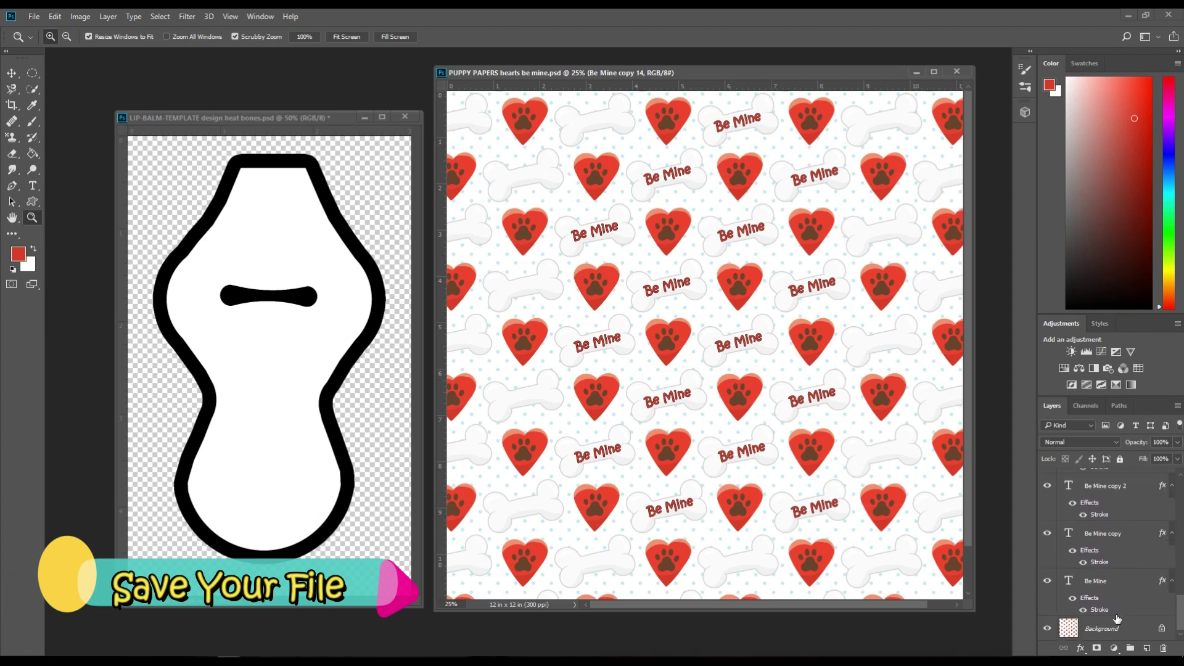
{"action": "left_click", "coordinate": [1110, 627]}
{"action": "right_click", "coordinate": [1118, 626]}
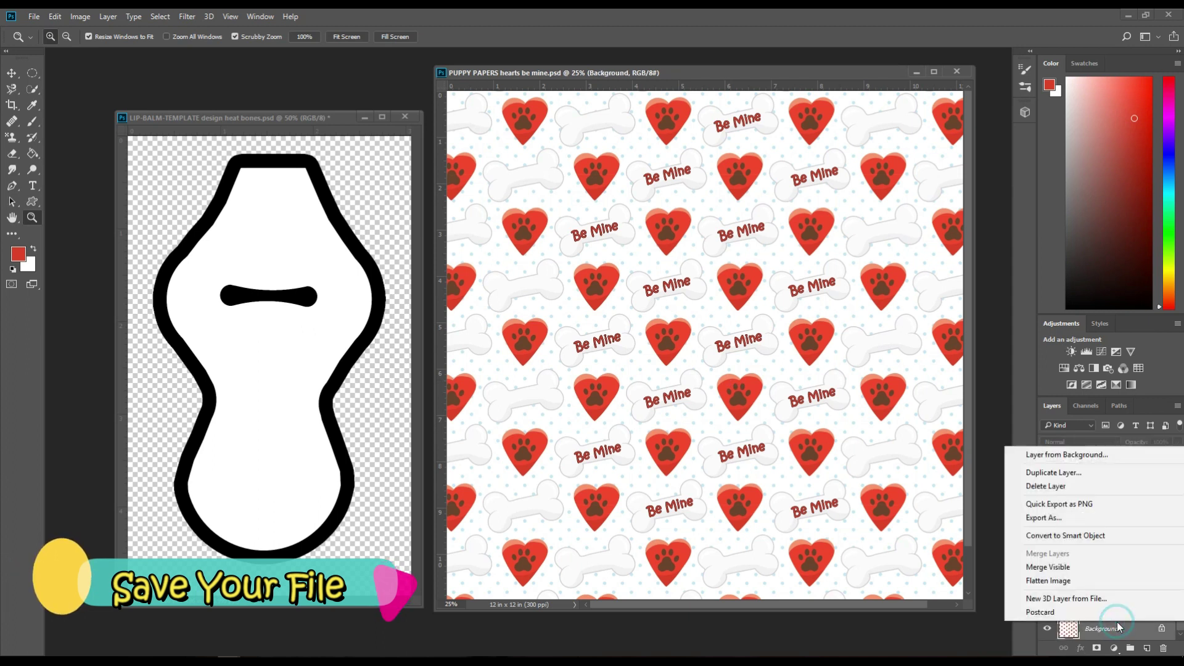
{"action": "left_click", "coordinate": [1039, 574]}
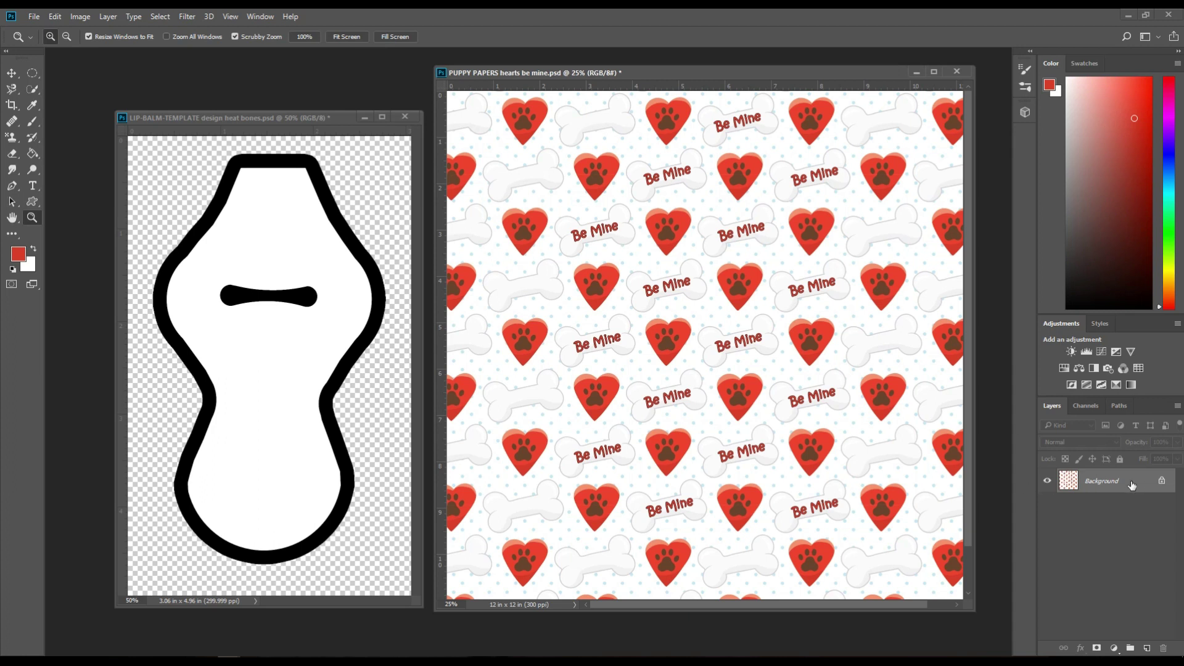
- Examine the Save As file name and format options for the merged puppy paper, and leave without saving
{"action": "left_click", "coordinate": [34, 16]}
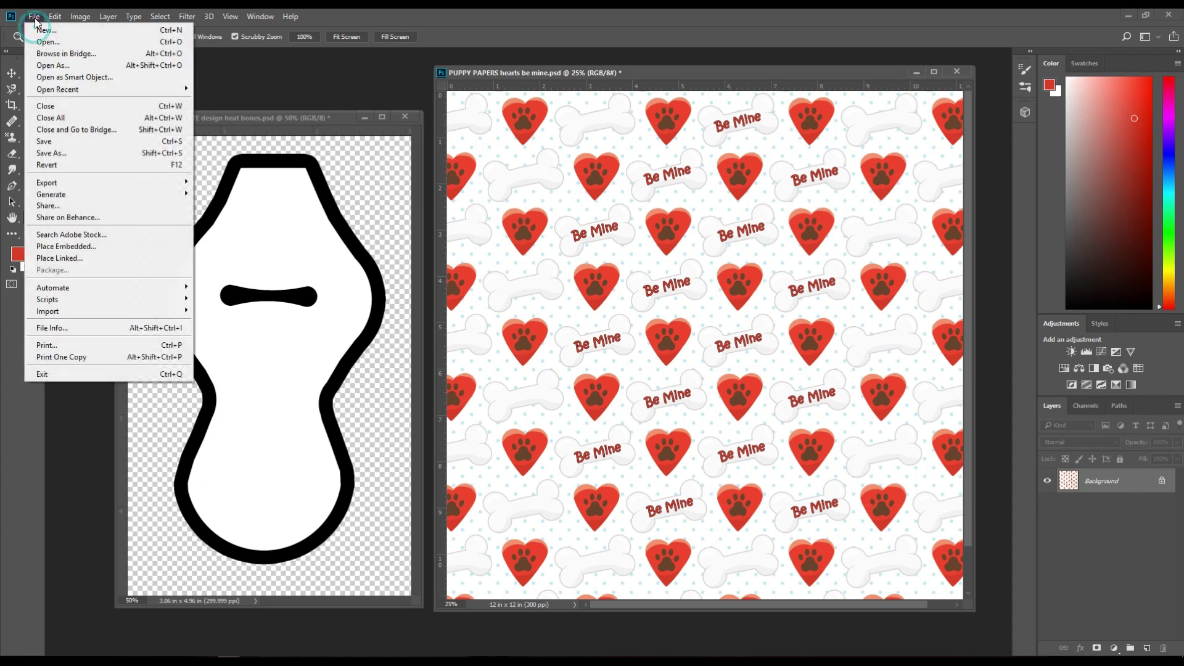
{"action": "left_click", "coordinate": [53, 158]}
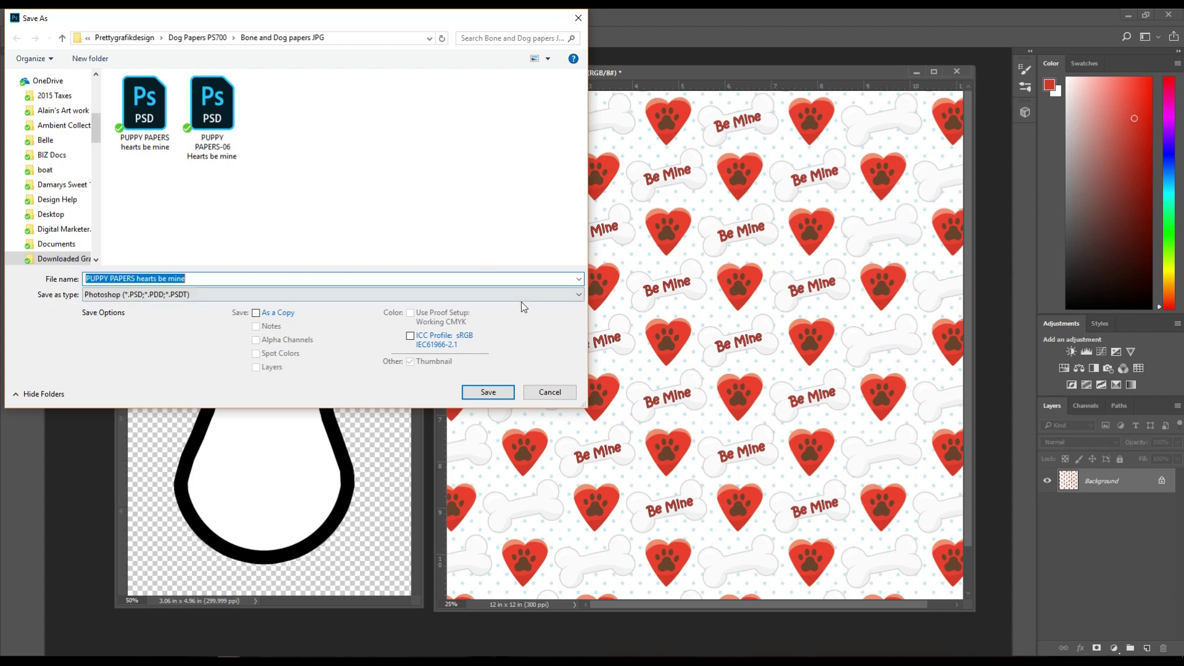
{"action": "left_click", "coordinate": [189, 278]}
{"action": "left_click", "coordinate": [187, 279]}
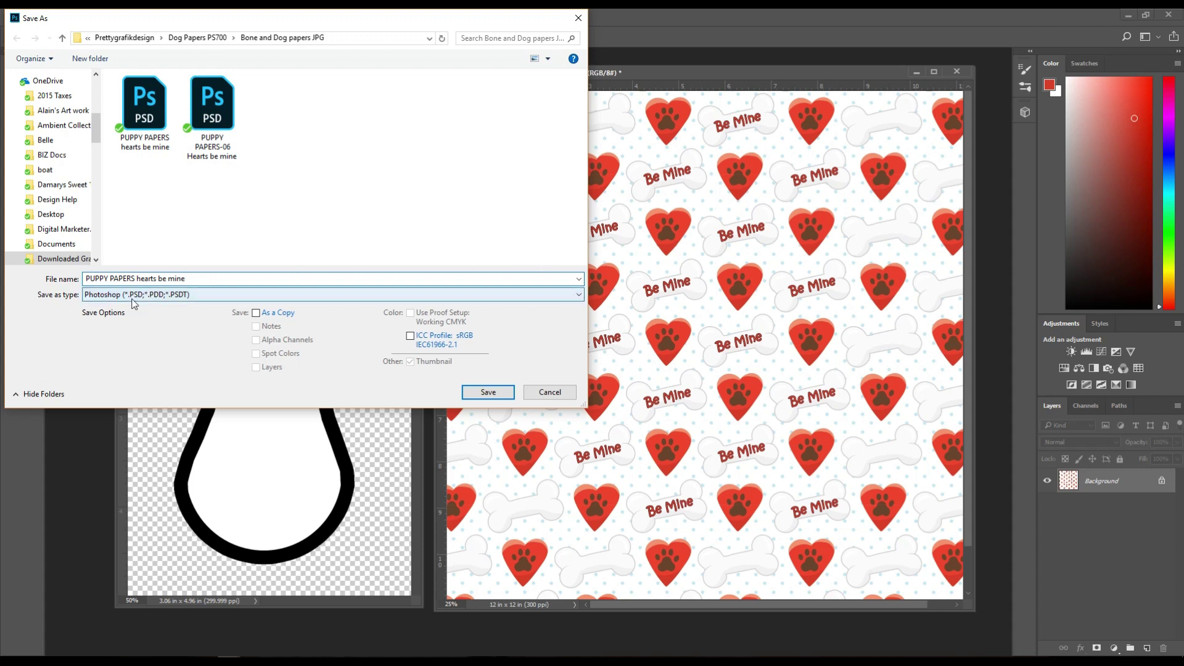
{"action": "left_click", "coordinate": [578, 295]}
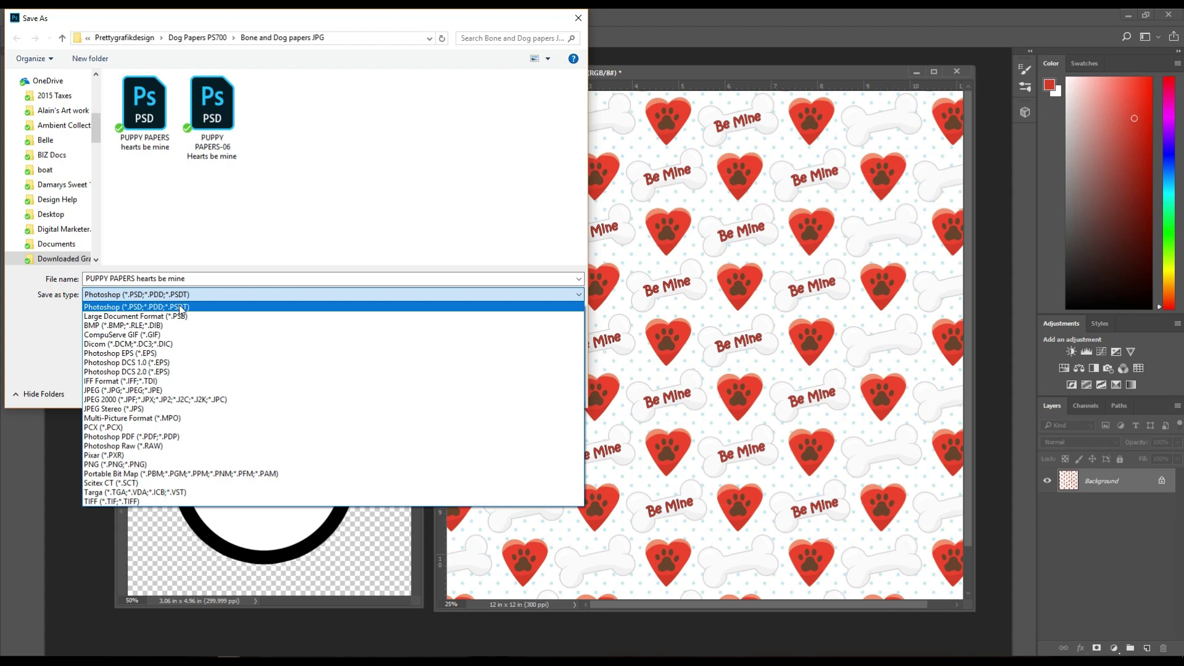
{"action": "left_click", "coordinate": [239, 281]}
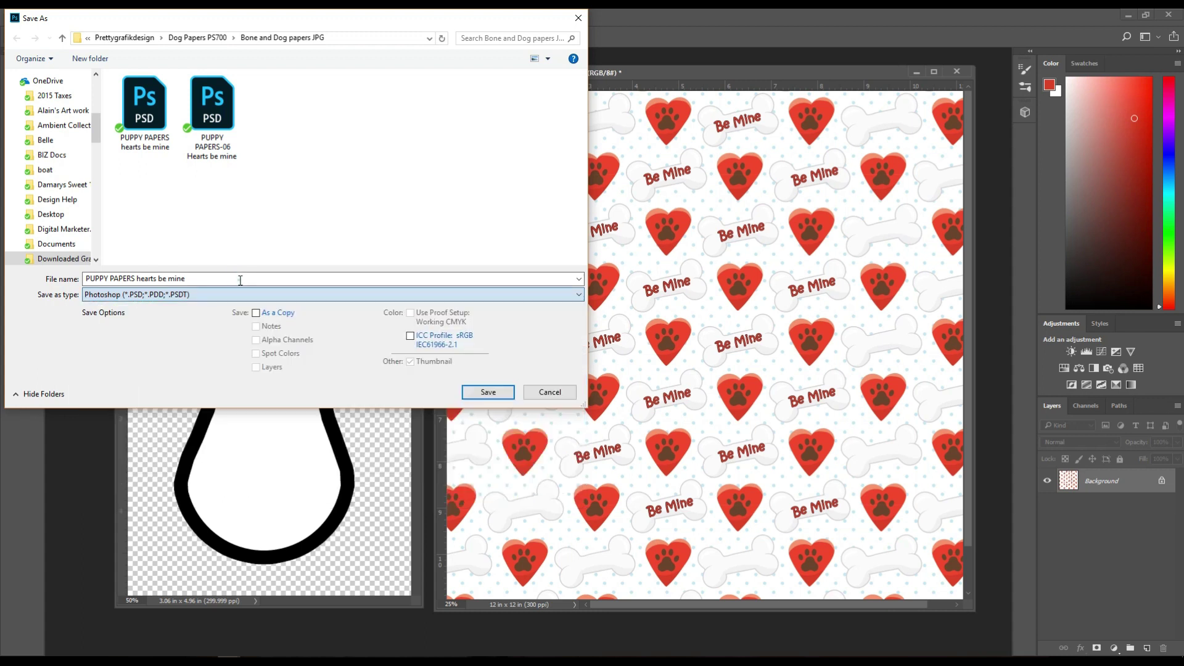
{"action": "left_click", "coordinate": [580, 294]}
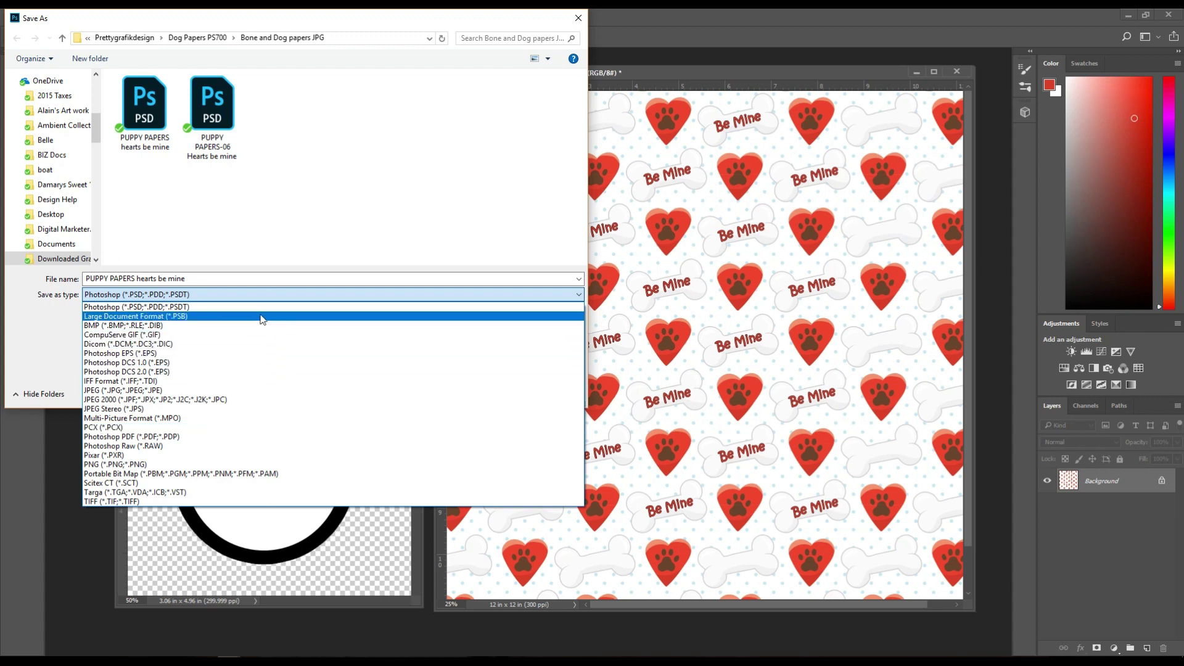
{"action": "left_click", "coordinate": [473, 243]}
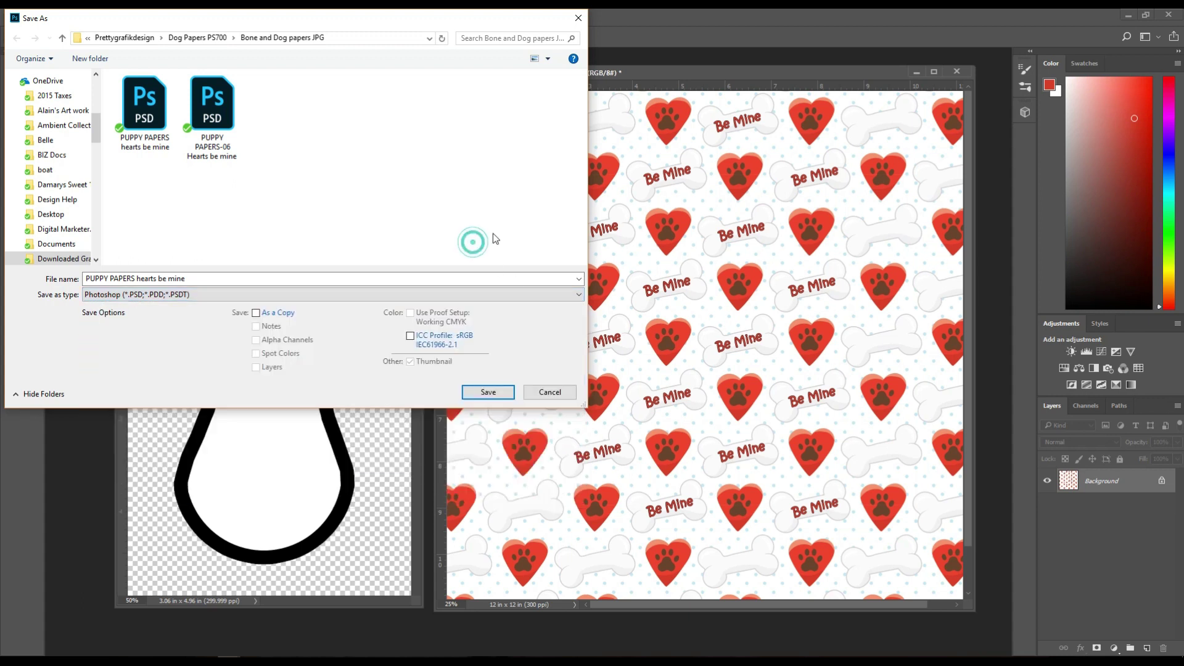
{"action": "left_click", "coordinate": [554, 397]}
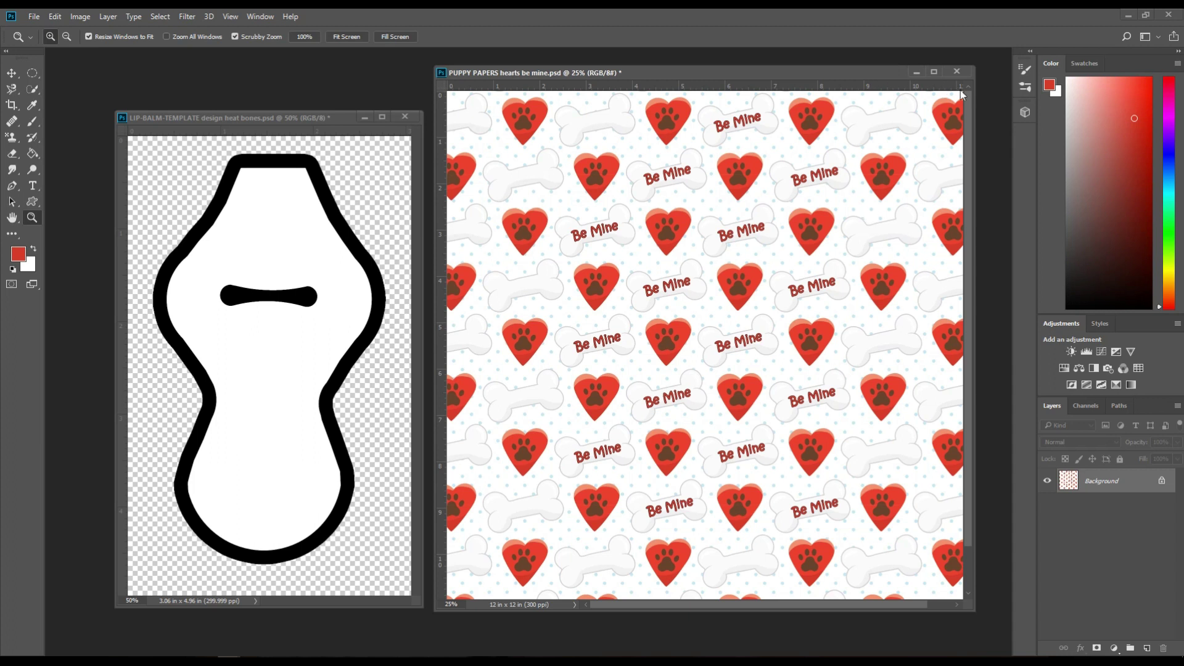
- Close the "PUPPY PAPERS hearts be mine.psd" document
{"action": "left_click", "coordinate": [956, 71]}
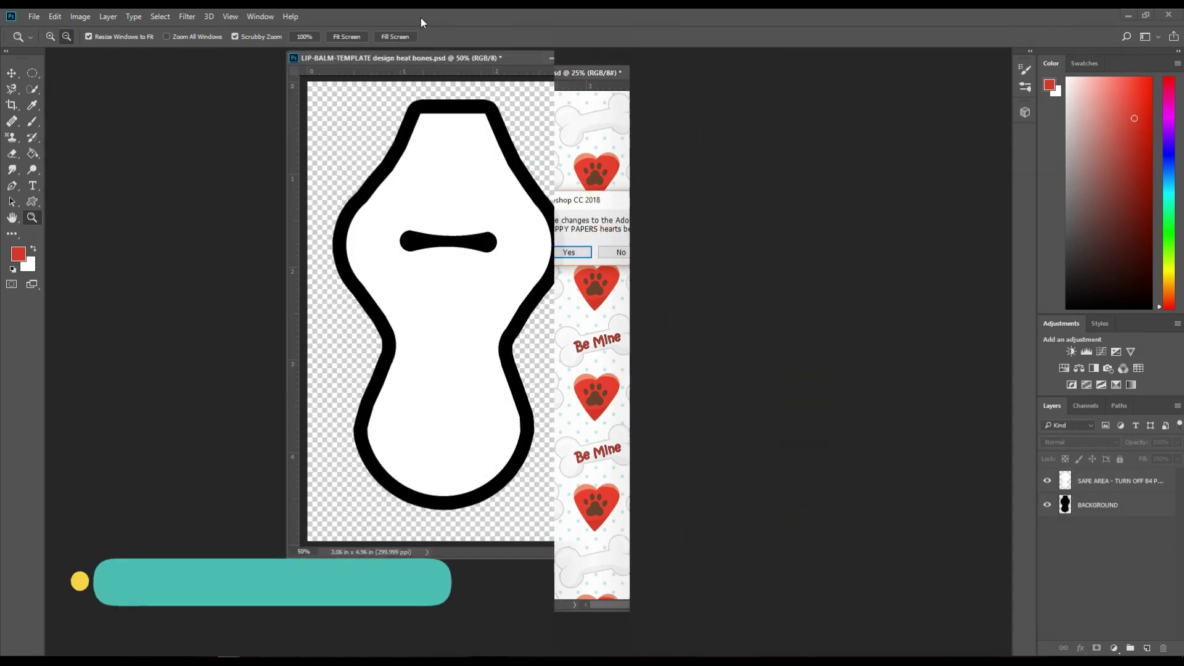
- Display the lip balm template at print size in an enlarged document window placed nearer the middle of the workspace
{"action": "left_click_drag", "start_coordinate": [434, 56], "coordinate": [474, 89]}
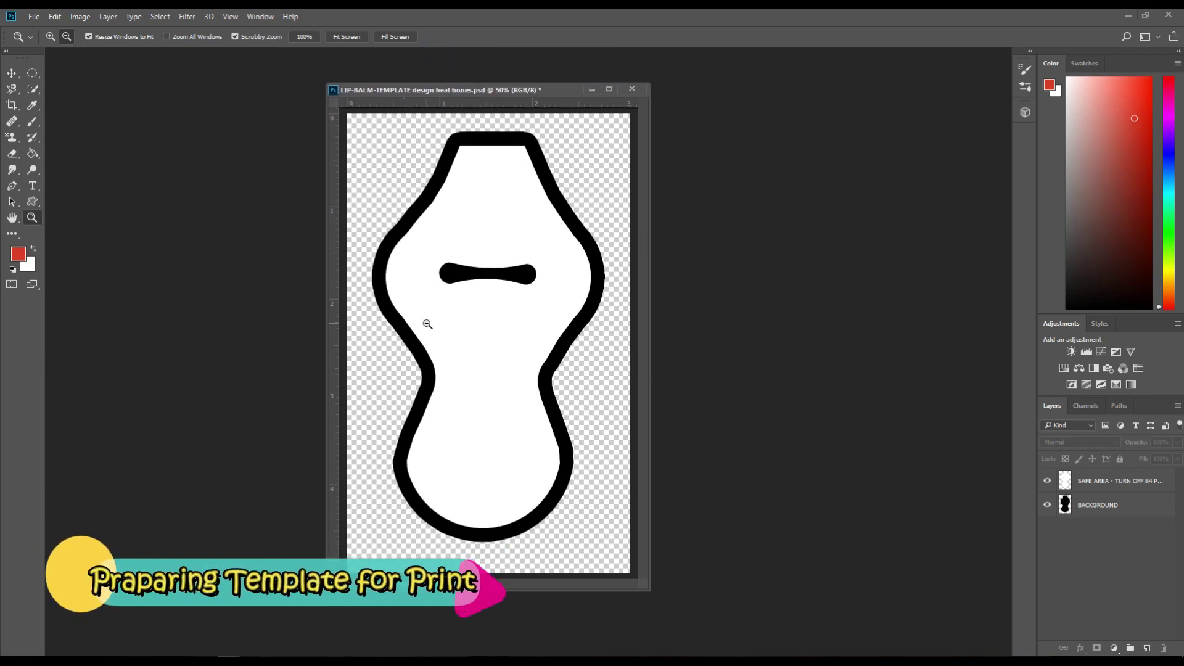
{"action": "left_click", "coordinate": [229, 17]}
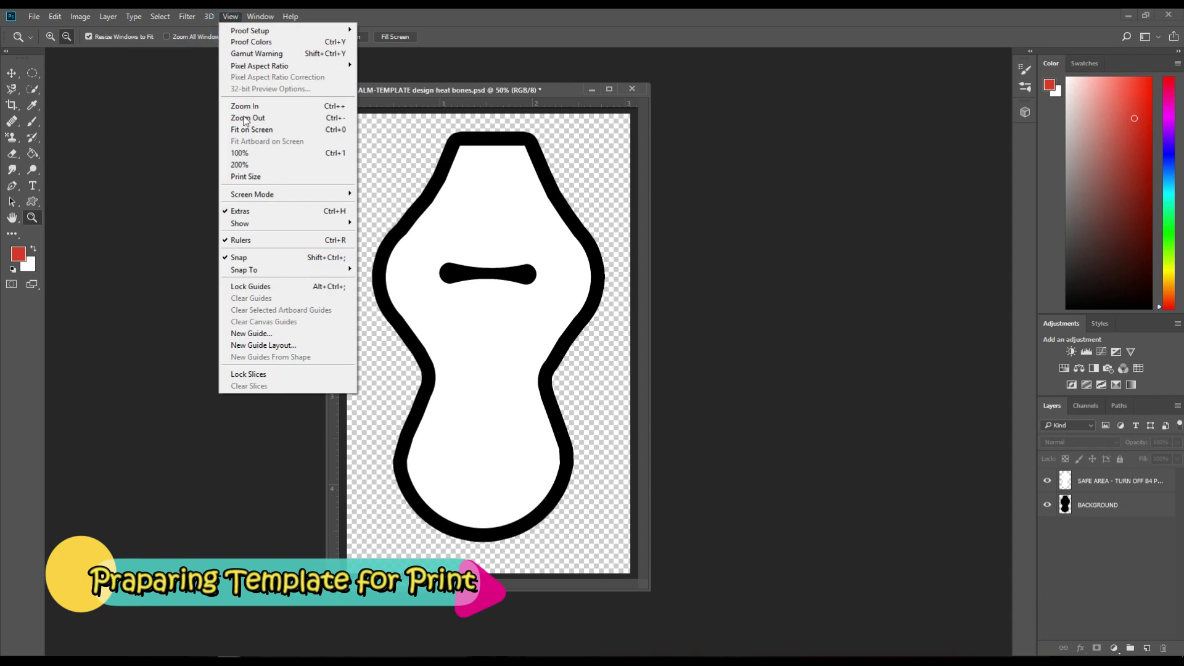
{"action": "left_click", "coordinate": [246, 177]}
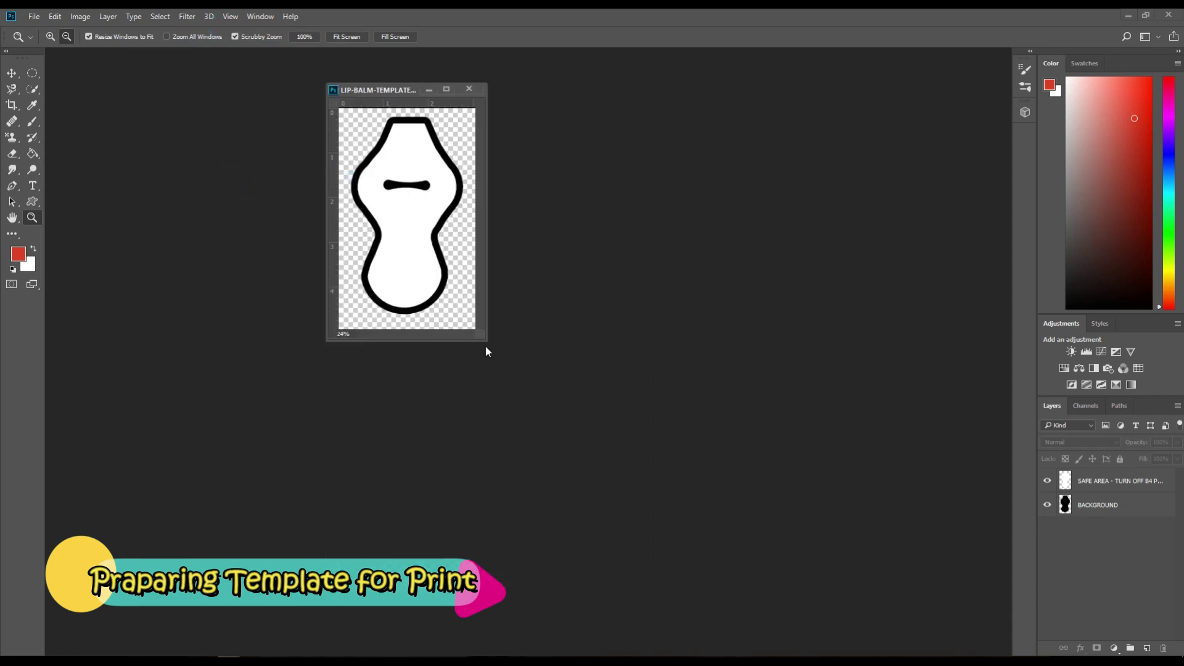
{"action": "left_click_drag", "start_coordinate": [490, 340], "coordinate": [606, 422]}
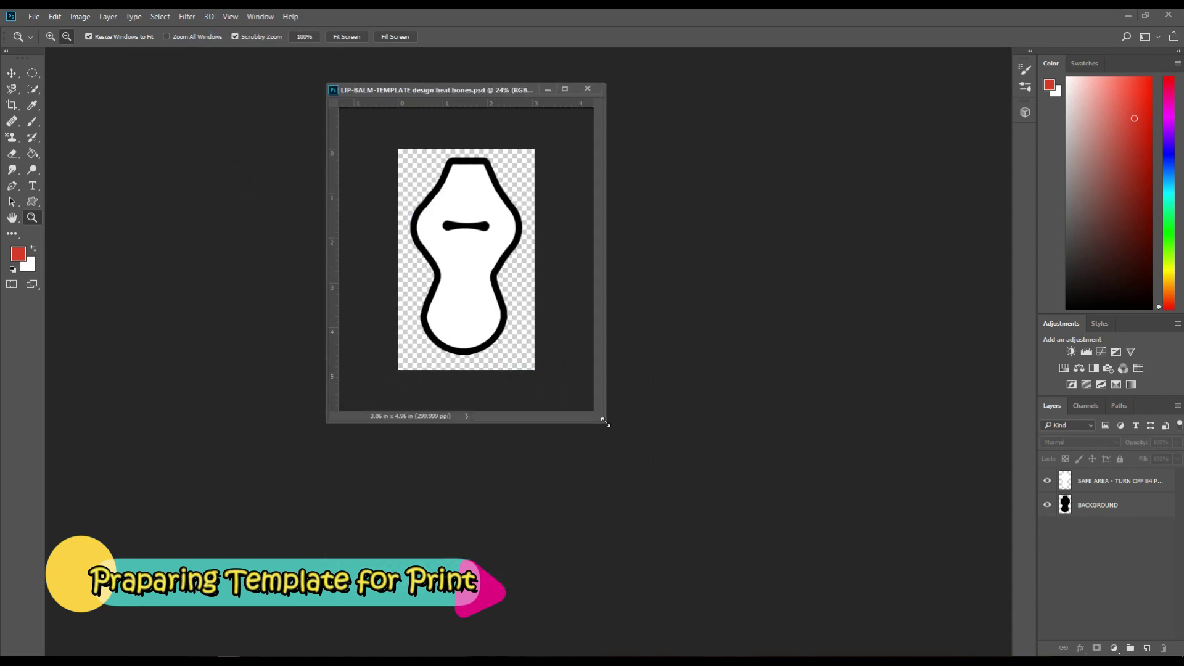
{"action": "left_click_drag", "start_coordinate": [433, 89], "coordinate": [475, 150]}
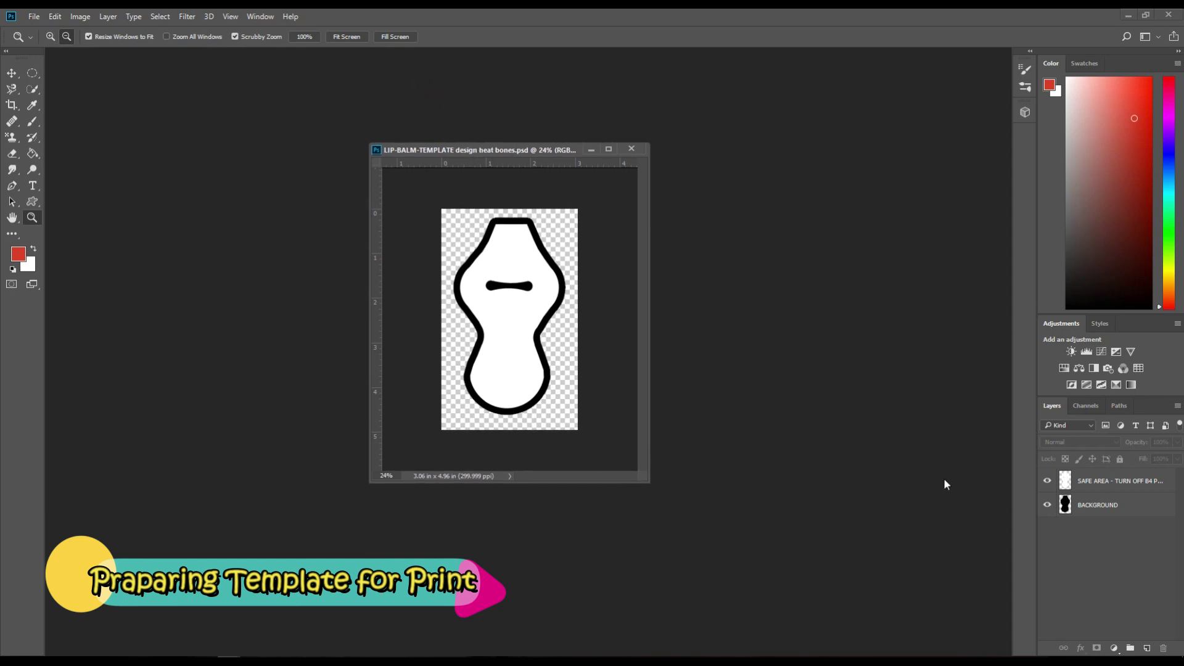
- Hide the SAFE AREA layer and place the "PUPPY PAPERS hearts be mine" image as a linked file in the template
{"action": "left_click", "coordinate": [1047, 480]}
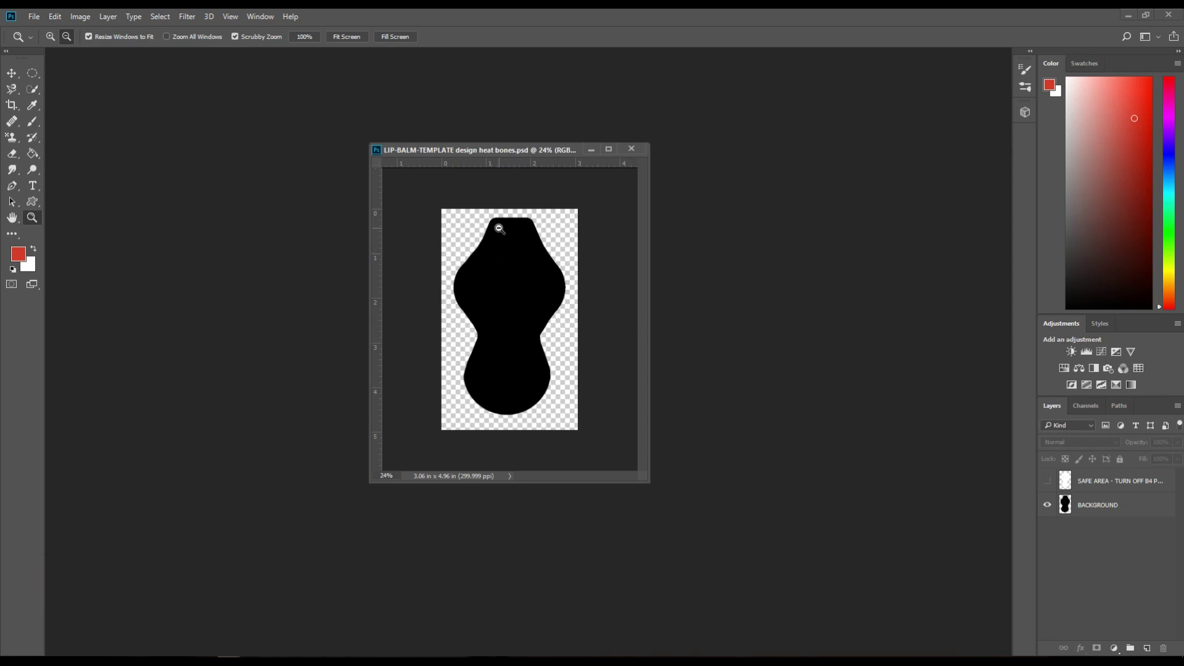
{"action": "left_click", "coordinate": [33, 17]}
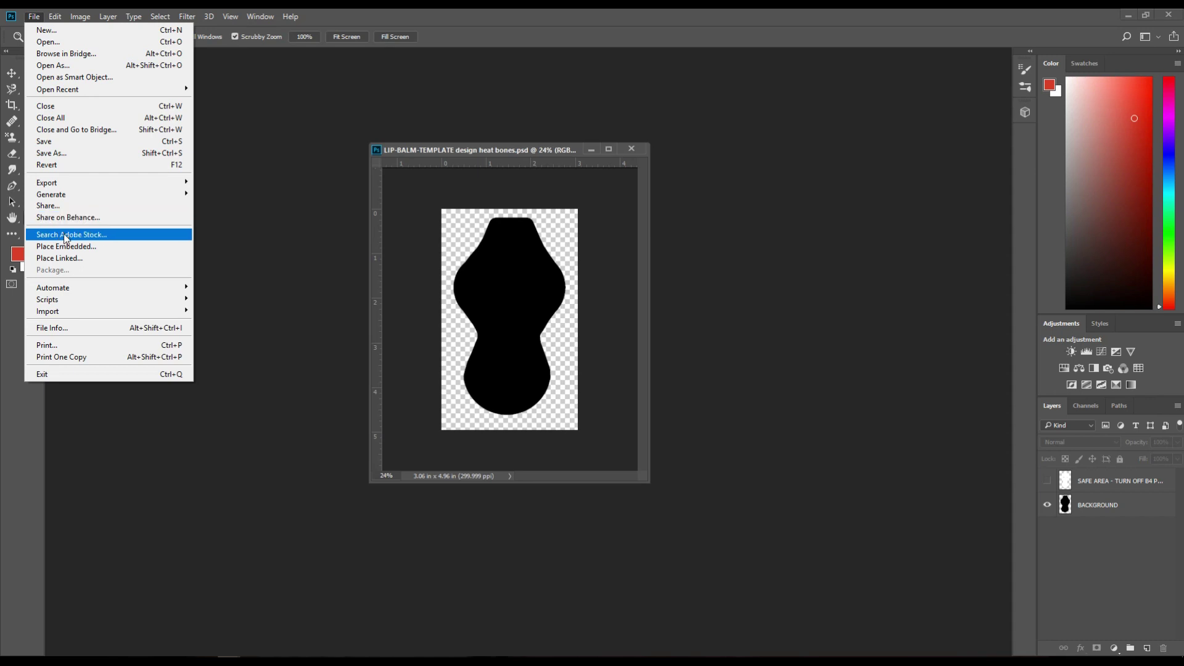
{"action": "left_click", "coordinate": [69, 261]}
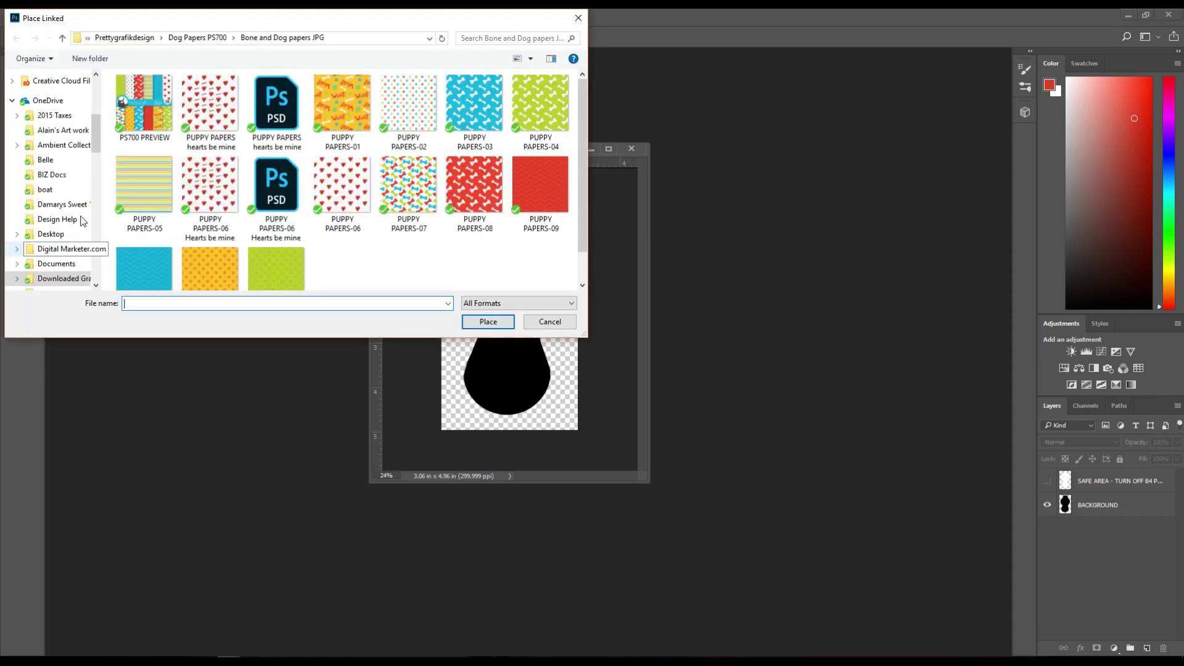
{"action": "left_click", "coordinate": [201, 119]}
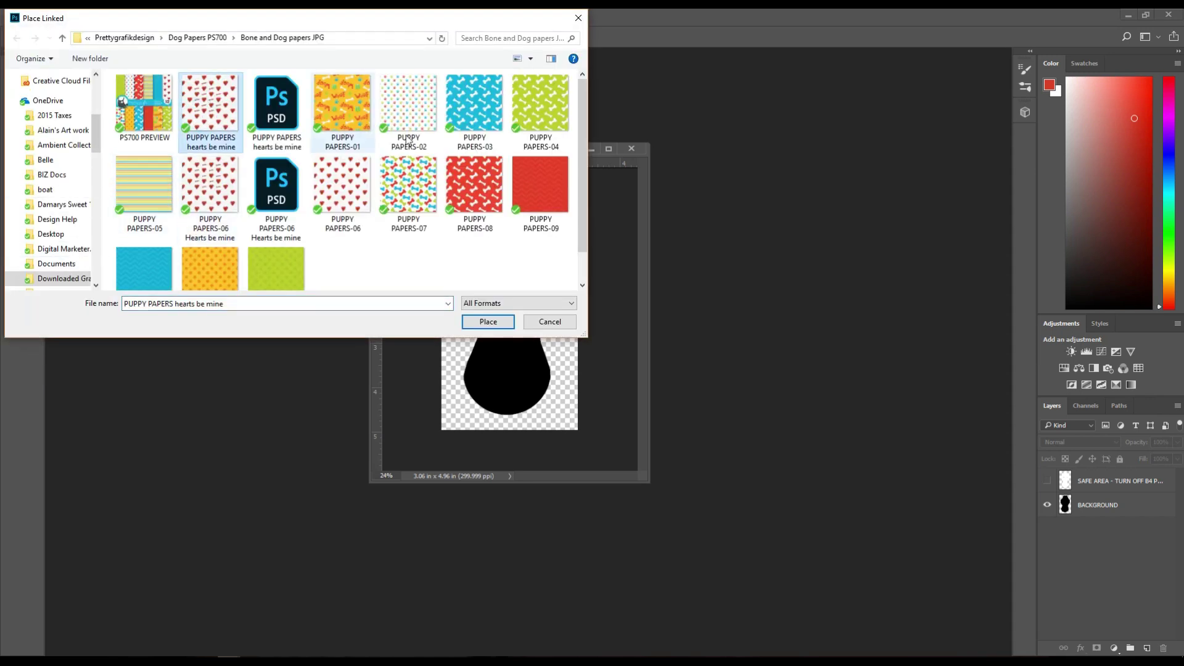
{"action": "left_click", "coordinate": [476, 322]}
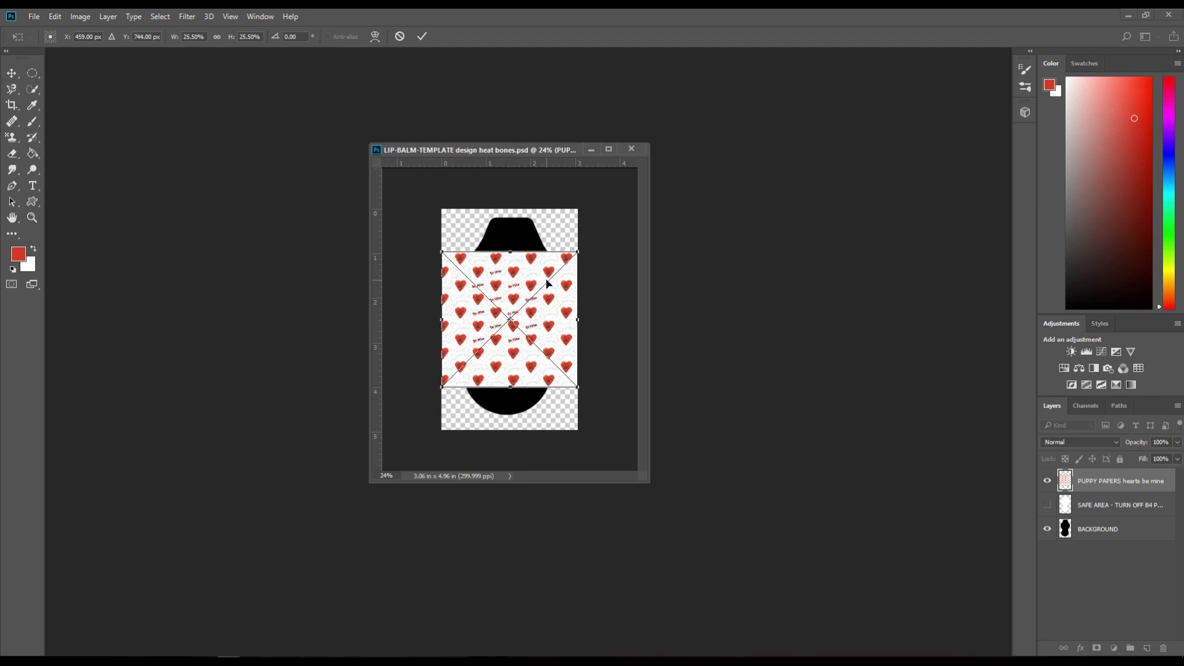
- Enlarge the placed puppy paper to about 45% so it covers the whole canvas, and shift its pattern over the template
{"action": "left_click_drag", "start_coordinate": [577, 252], "coordinate": [628, 214]}
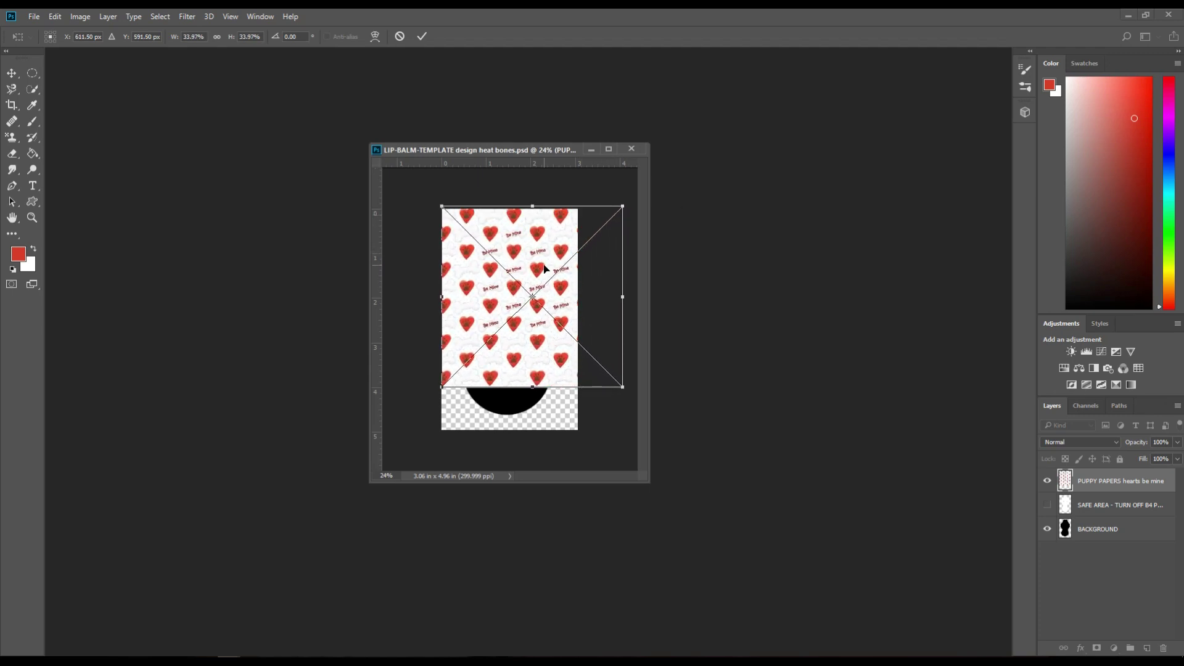
{"action": "left_click_drag", "start_coordinate": [441, 387], "coordinate": [402, 428]}
{"action": "mouse_move", "coordinate": [525, 339]}
{"action": "left_mouse_down"}
{"action": "mouse_move", "coordinate": [522, 351]}
{"action": "mouse_move", "coordinate": [528, 311]}
{"action": "mouse_move", "coordinate": [537, 339]}
{"action": "left_mouse_up"}
{"action": "left_click_drag", "start_coordinate": [420, 425], "coordinate": [396, 447]}
{"action": "left_click_drag", "start_coordinate": [498, 349], "coordinate": [515, 357]}
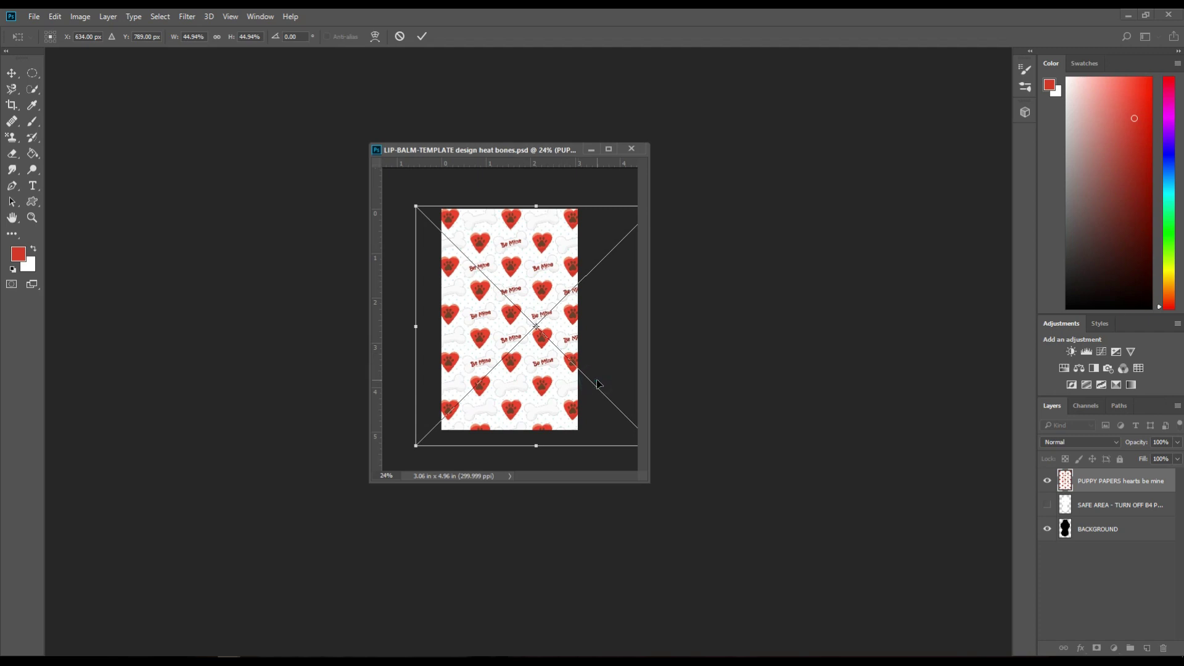
{"action": "key", "text": "Return"}
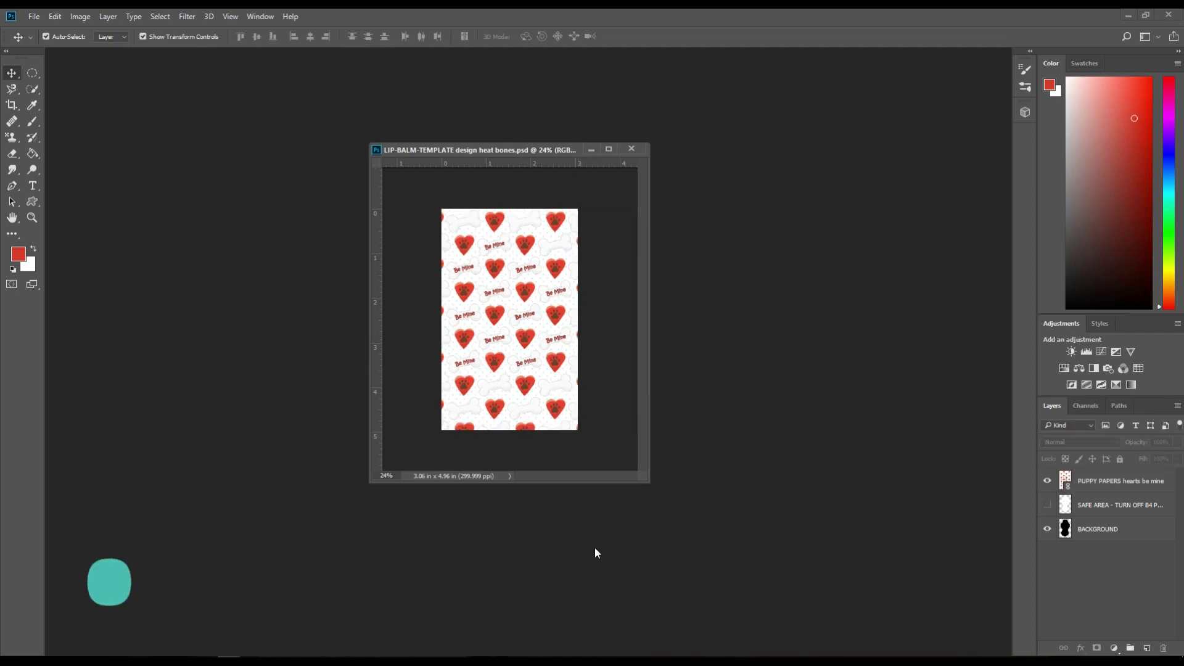
{"action": "left_click_drag", "start_coordinate": [522, 336], "coordinate": [524, 329]}
{"action": "left_click", "coordinate": [733, 396]}
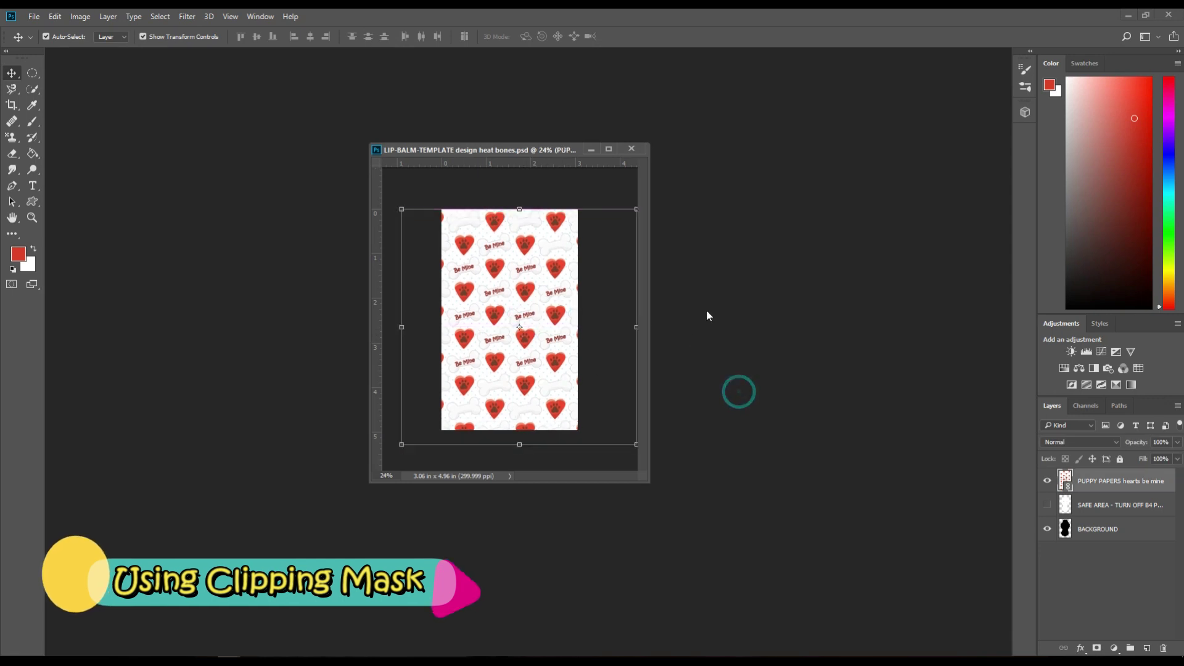
{"action": "left_click", "coordinate": [604, 194]}
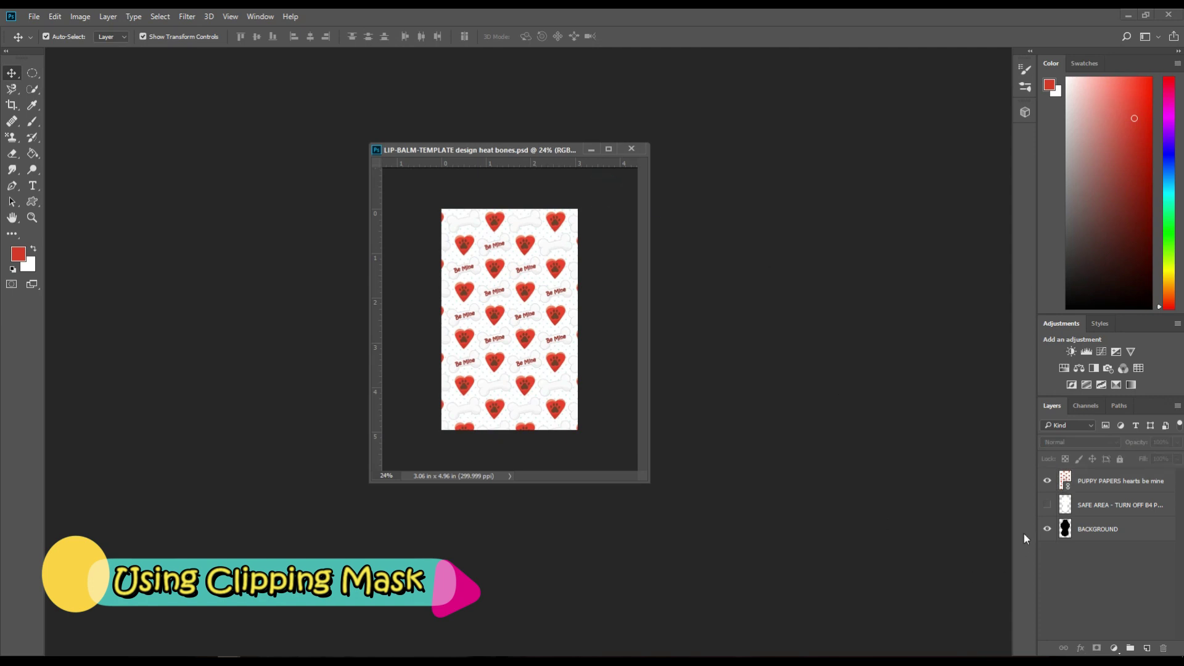
- Move the puppy paper layer directly above the BACKGROUND layer and clip it to the template shape with a clipping mask
{"action": "left_click_drag", "start_coordinate": [1126, 482], "coordinate": [1129, 511]}
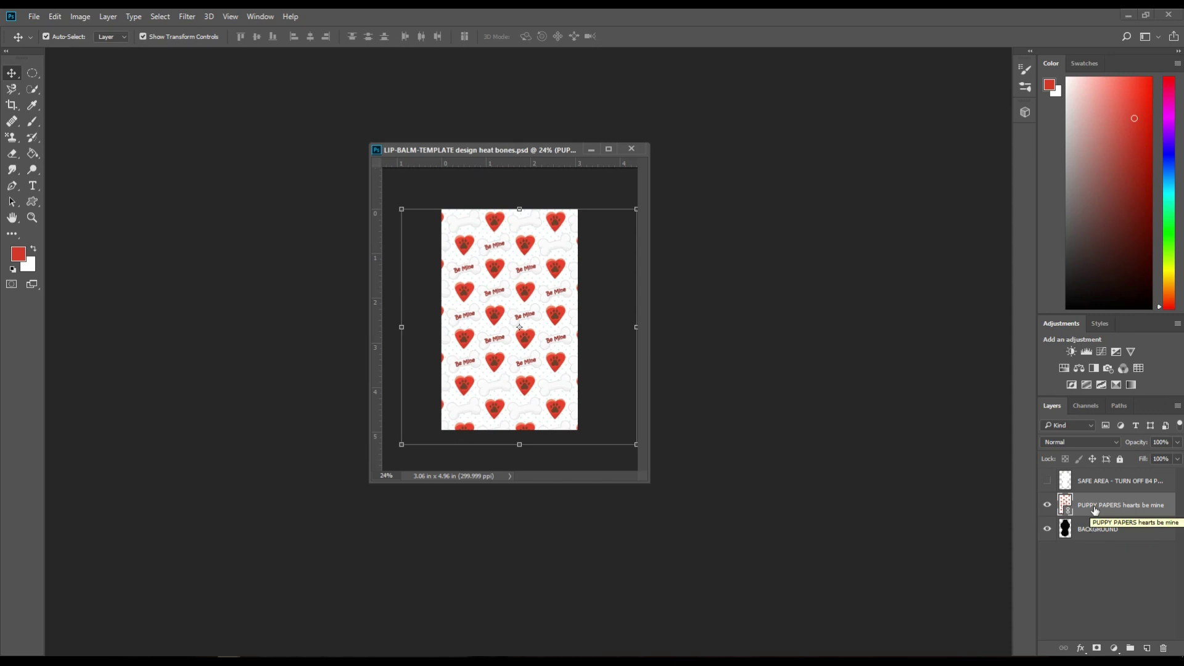
{"action": "right_click", "coordinate": [1139, 508]}
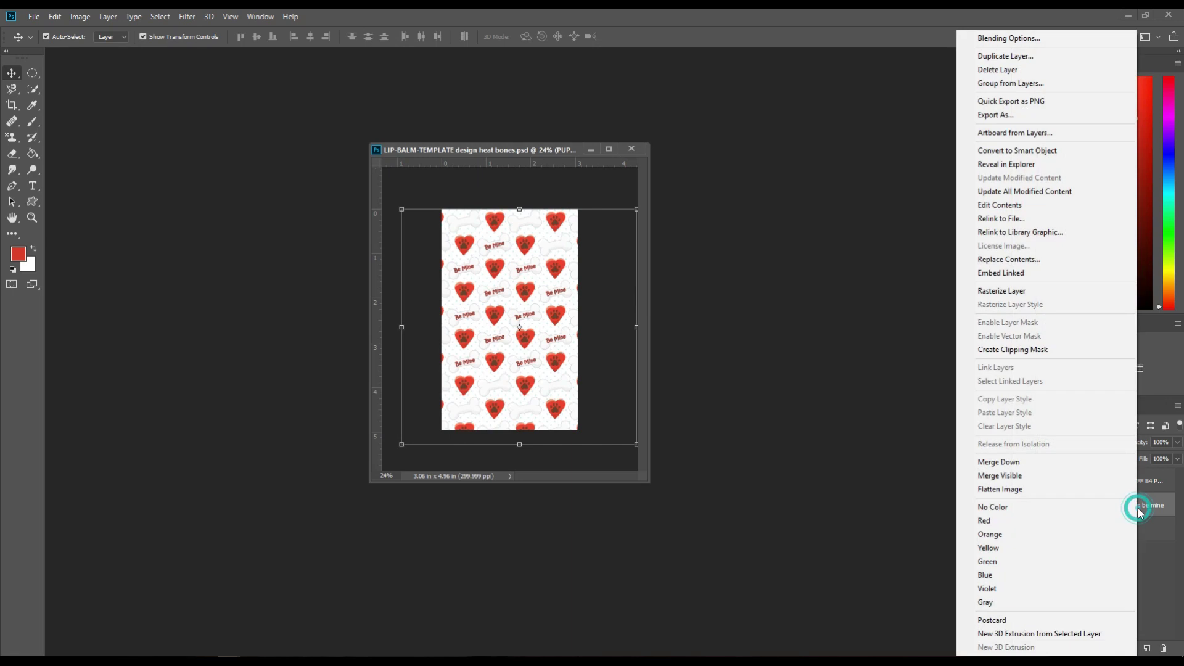
{"action": "left_click", "coordinate": [1039, 350]}
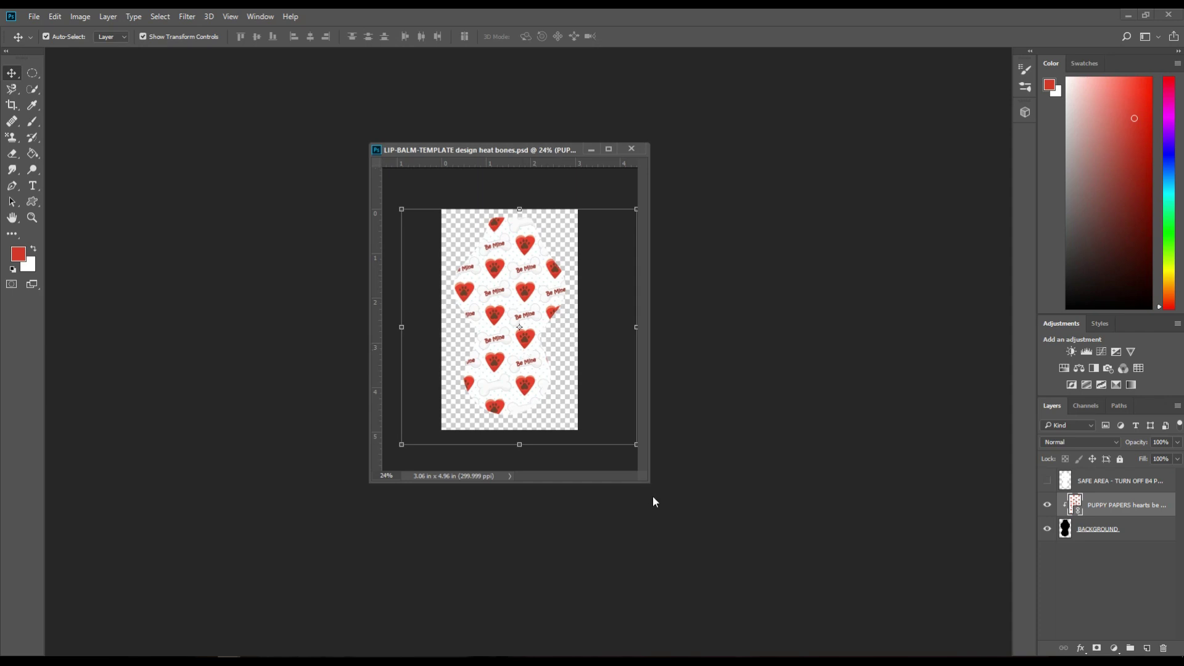
- Enlarge the clipped puppy paper slightly and reposition it so a column of hearts and "Be Mine" bones is centred on the template
{"action": "left_click_drag", "start_coordinate": [645, 481], "coordinate": [647, 483]}
{"action": "left_click_drag", "start_coordinate": [678, 509], "coordinate": [693, 521]}
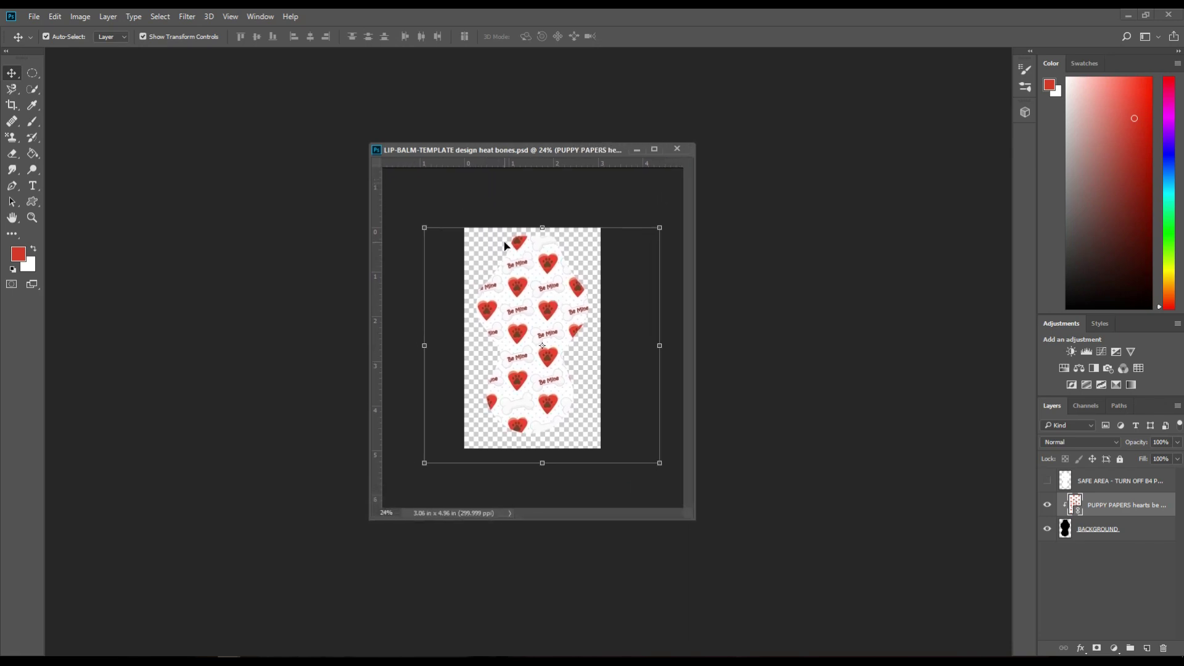
{"action": "left_click_drag", "start_coordinate": [538, 325], "coordinate": [541, 332]}
{"action": "key", "text": "ctrl+t"}
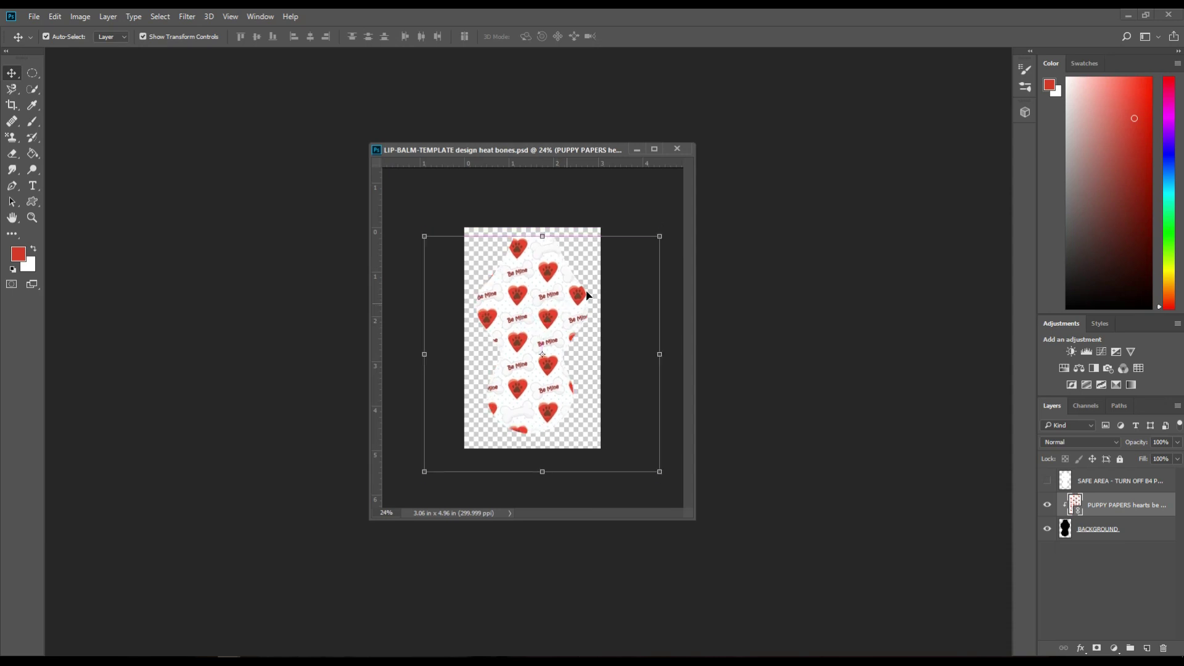
{"action": "left_click_drag", "start_coordinate": [662, 236], "coordinate": [677, 221]}
{"action": "left_click_drag", "start_coordinate": [542, 310], "coordinate": [549, 330]}
{"action": "key", "text": "Return"}
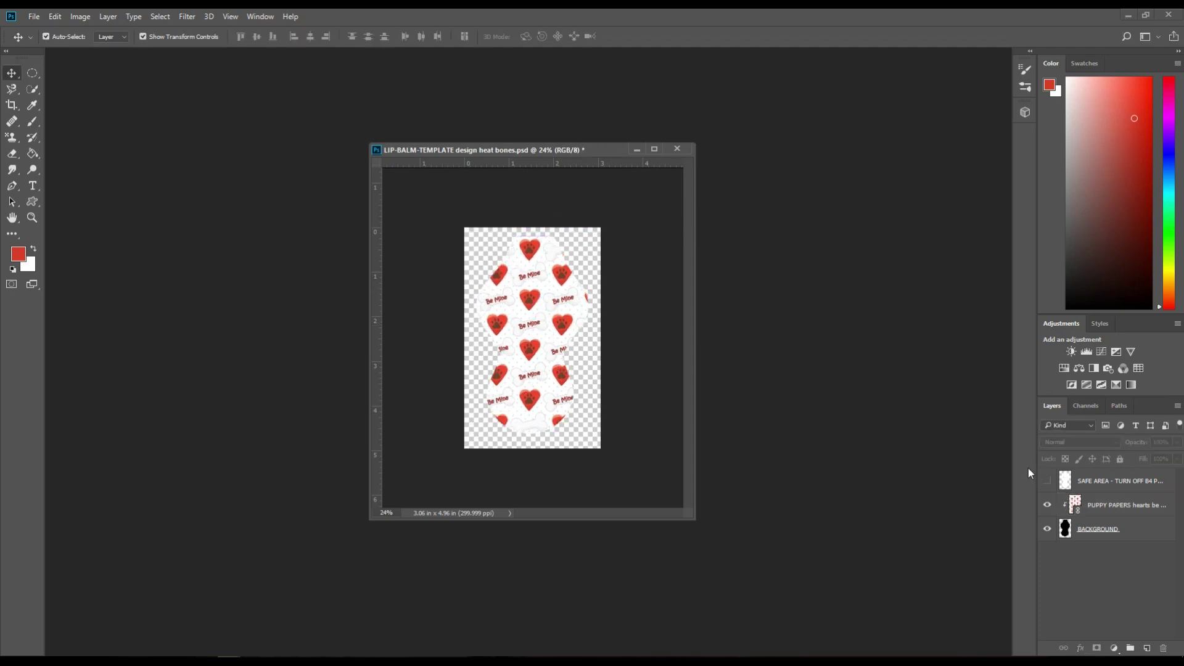
- Show the SAFE AREA layer over the patterned template to check the safe zone, and hide it again
{"action": "left_click", "coordinate": [1047, 481]}
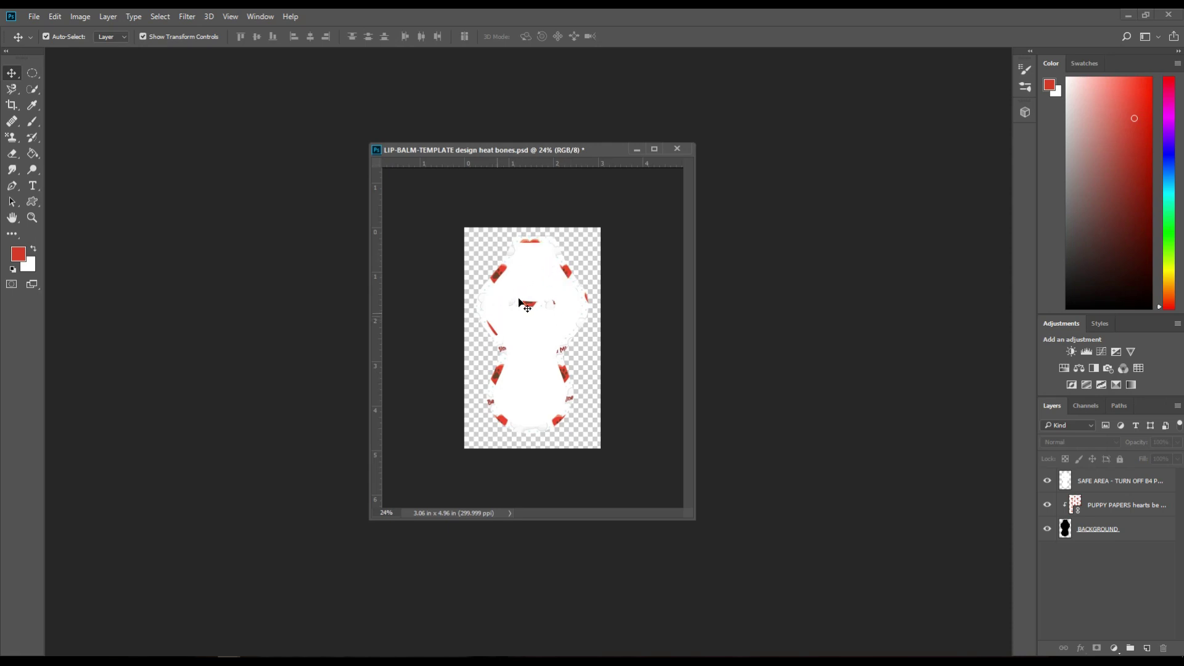
{"action": "left_click", "coordinate": [1047, 481]}
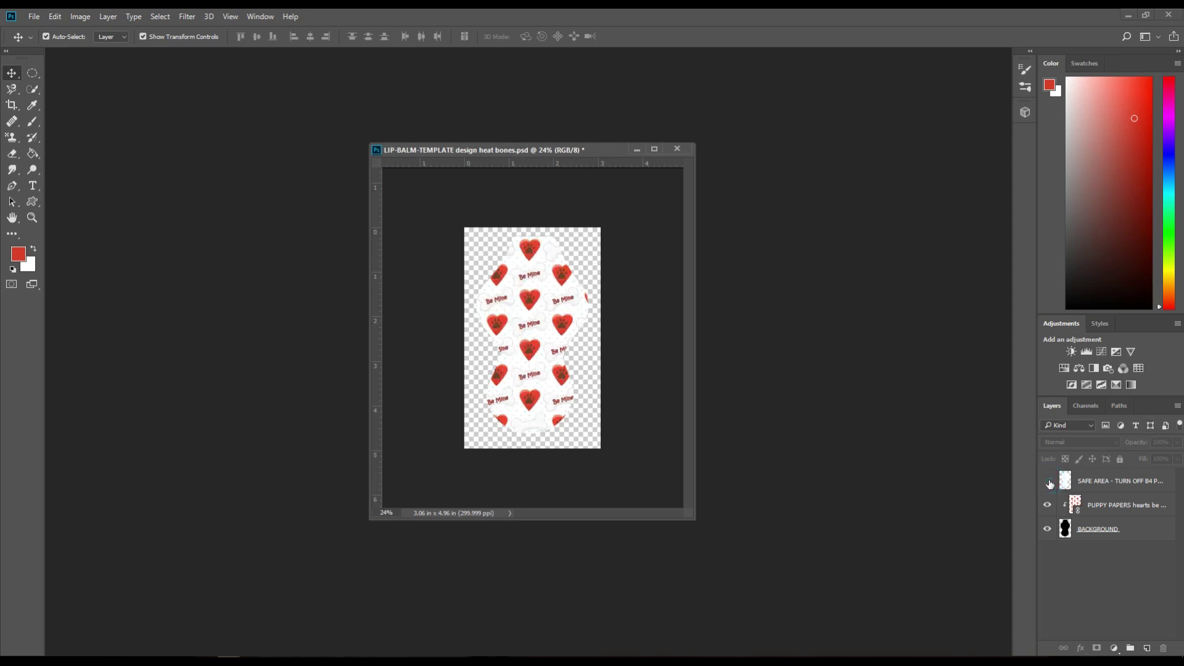